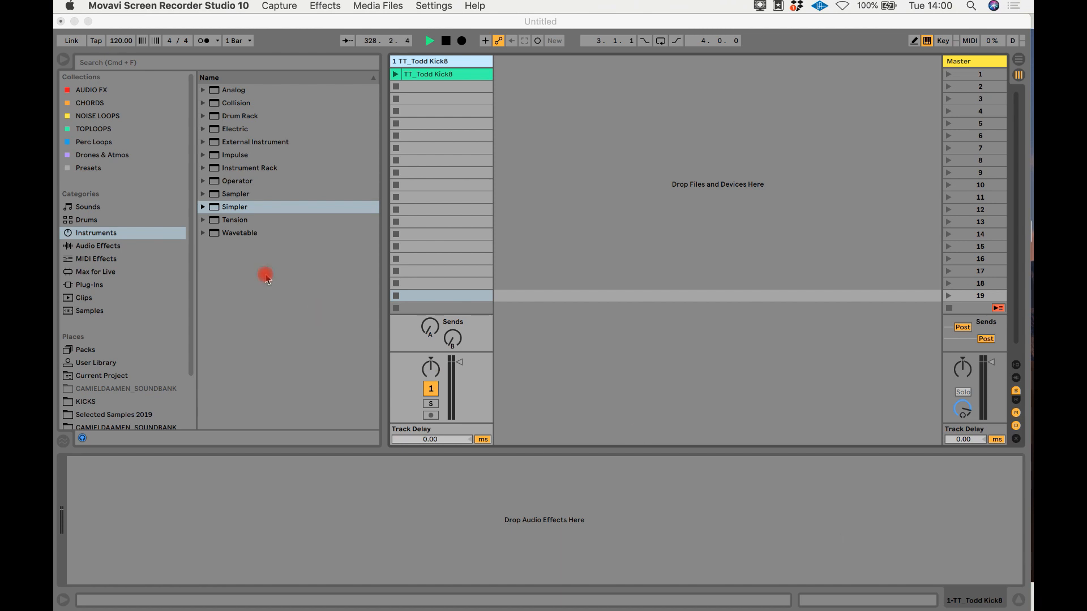
Load Simpler onto a new MIDI track, put the TT_Todd Kick8 clip into it as the sample, and play the original clip
left_click(233, 209)
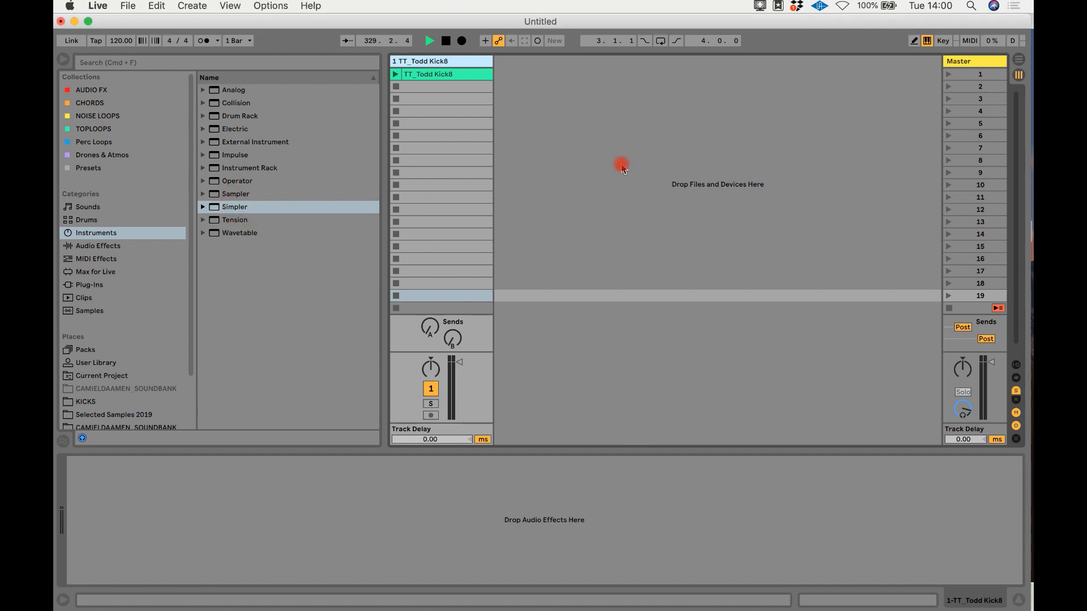
left_click_drag(244, 209, 595, 165)
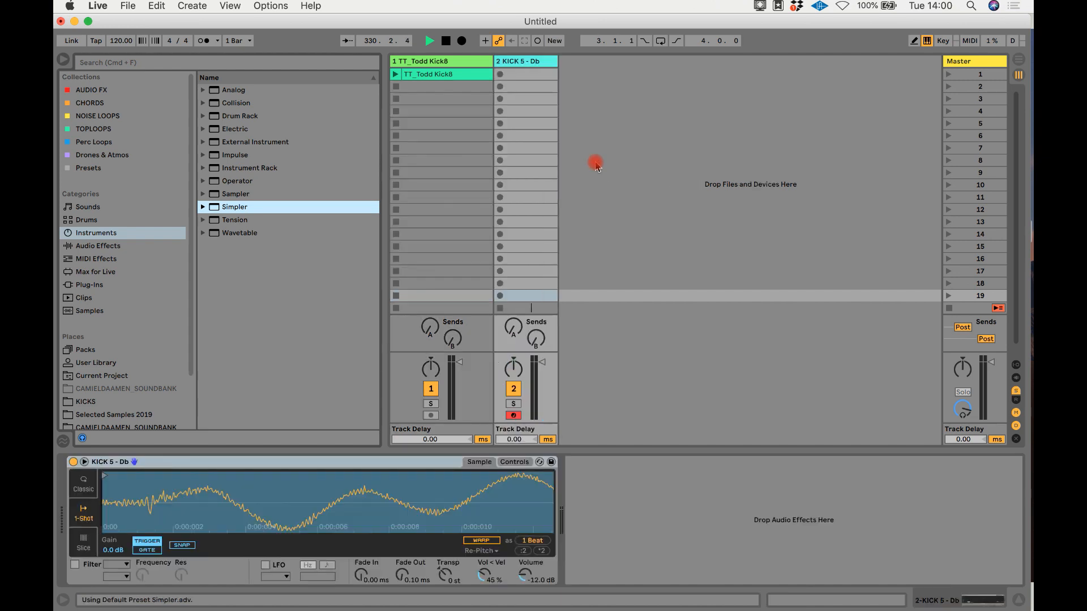
left_click_drag(432, 74, 341, 496)
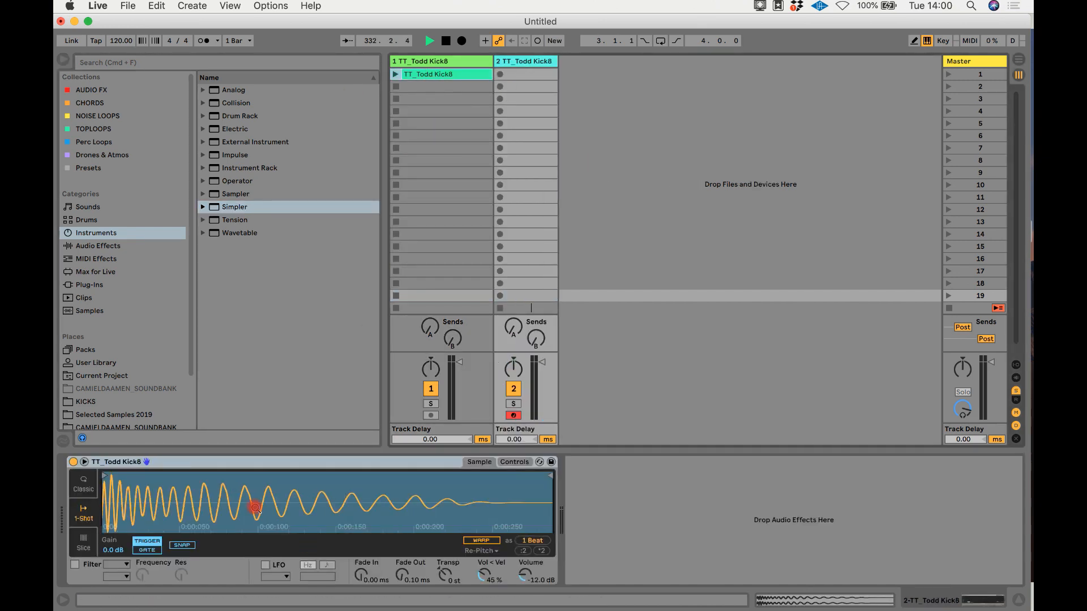
left_click(396, 74)
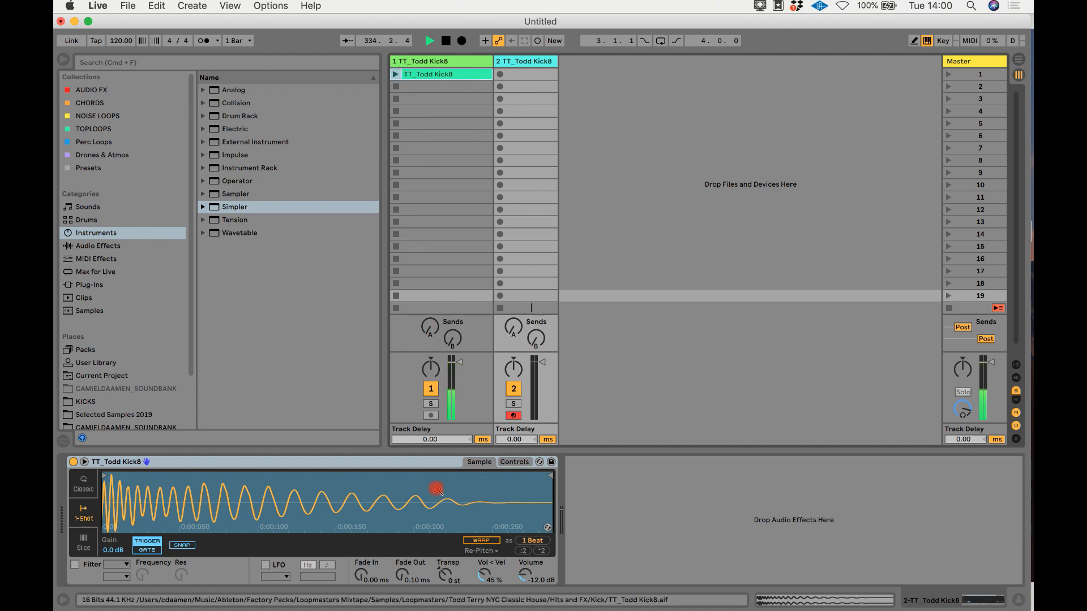
Trim the kick sample to a single wave cycle ending near 0:00:100, loop it in Classic mode, and audition a note
left_click_drag(546, 480, 260, 485)
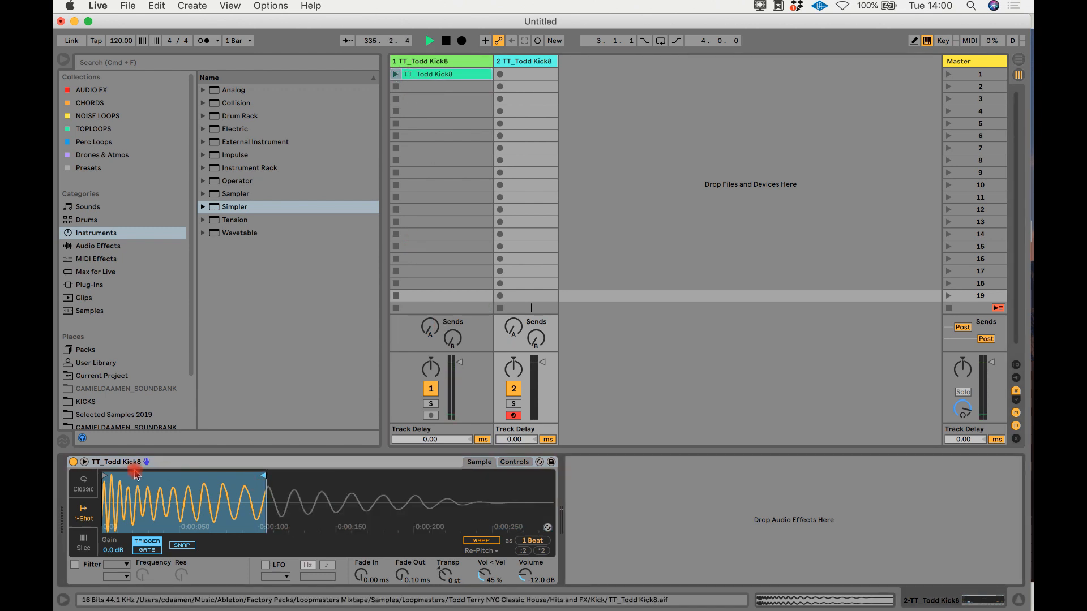
left_click_drag(104, 474, 233, 473)
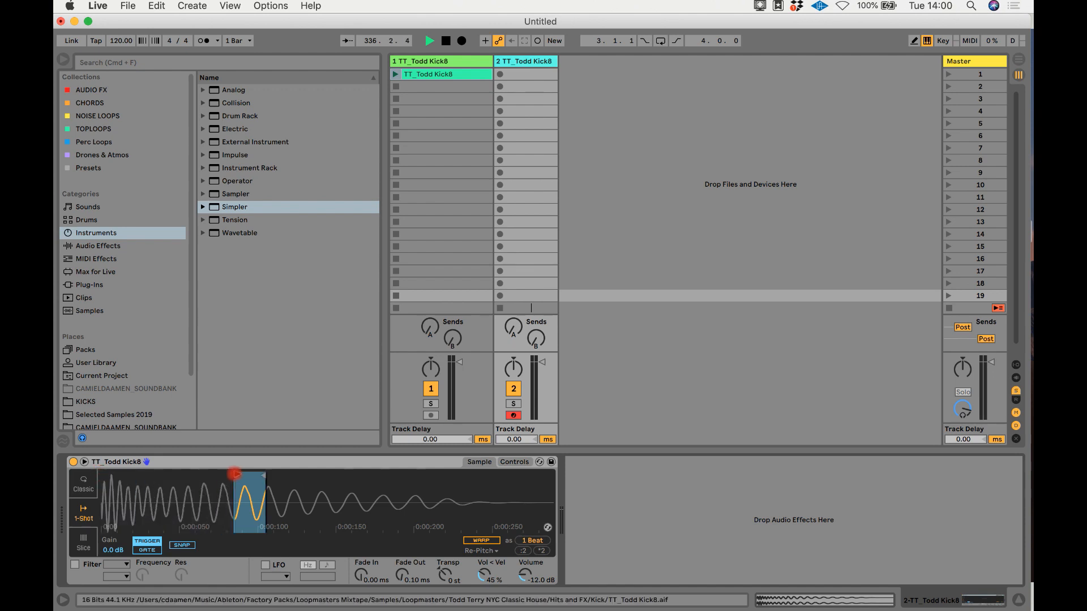
left_click(79, 484)
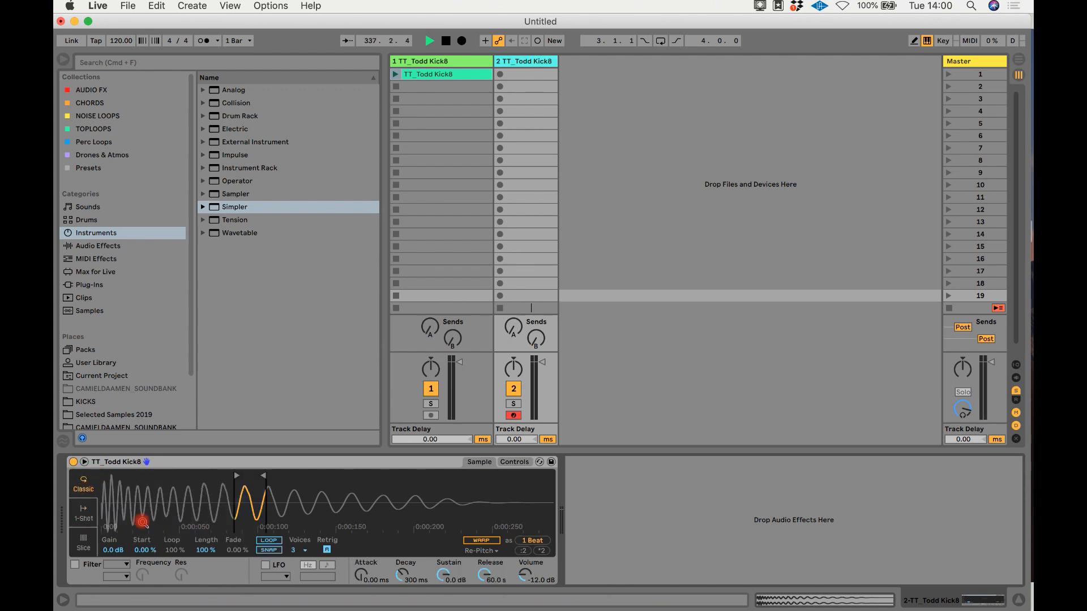
left_click(264, 542)
left_click(274, 541)
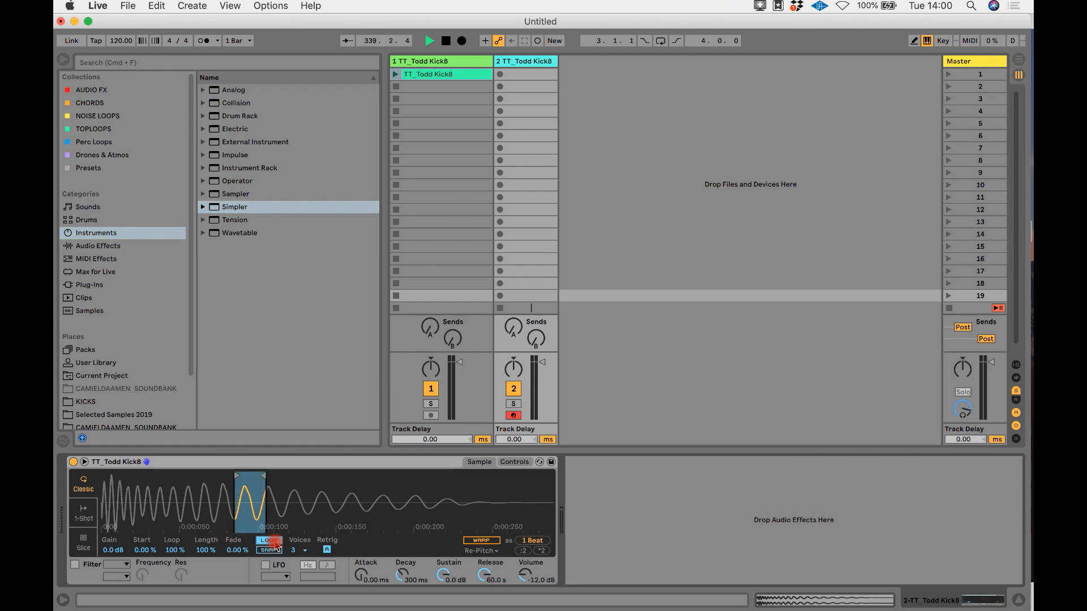
key("a")
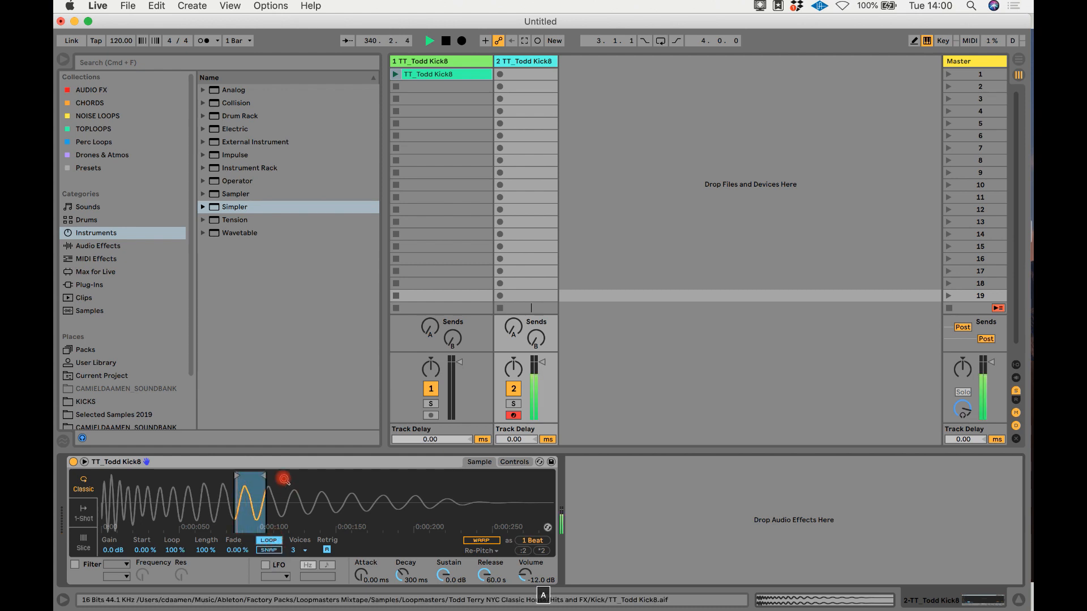
Try a longer loop region reaching almost 0:00:200, and set Simpler's release to 318 ms and volume to -14.3 dB
mouse_move(265, 478)
left_mouse_down()
mouse_move(475, 479)
mouse_move(403, 479)
left_mouse_up()
mouse_move(481, 576)
left_mouse_down()
mouse_move(482, 595)
mouse_move(525, 574)
left_mouse_up()
left_click(523, 576)
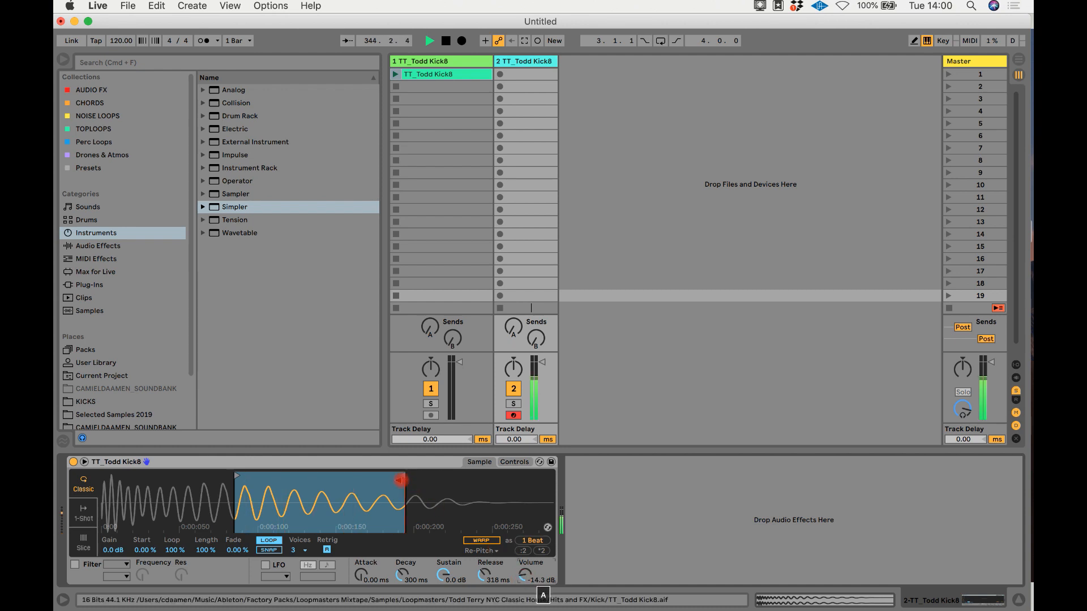
Shrink the looped region to a very thin slice near 0:00:085, and set the attack to 441 ms while auditioning notes
mouse_move(405, 477)
left_mouse_down()
mouse_move(529, 479)
mouse_move(250, 488)
mouse_move(252, 478)
mouse_move(231, 477)
left_mouse_up()
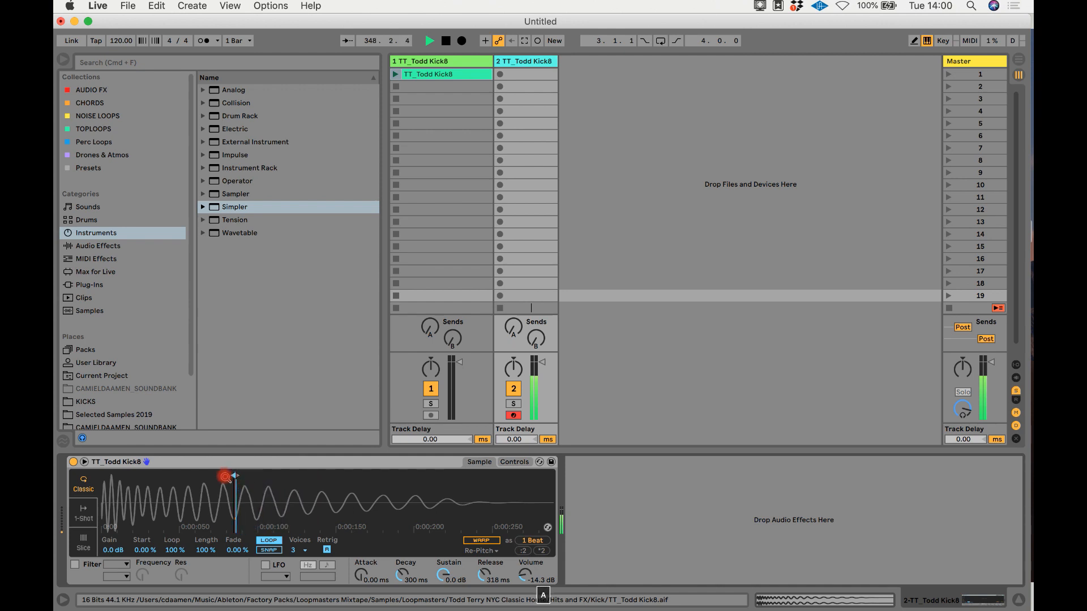
key("a")
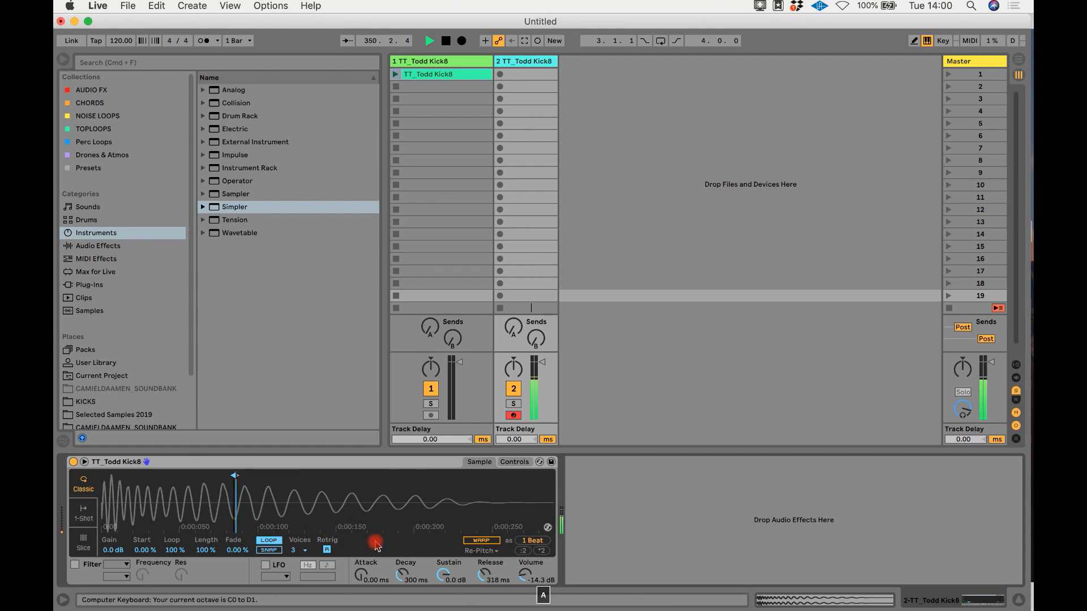
left_click_drag(359, 574, 364, 584)
key("a")
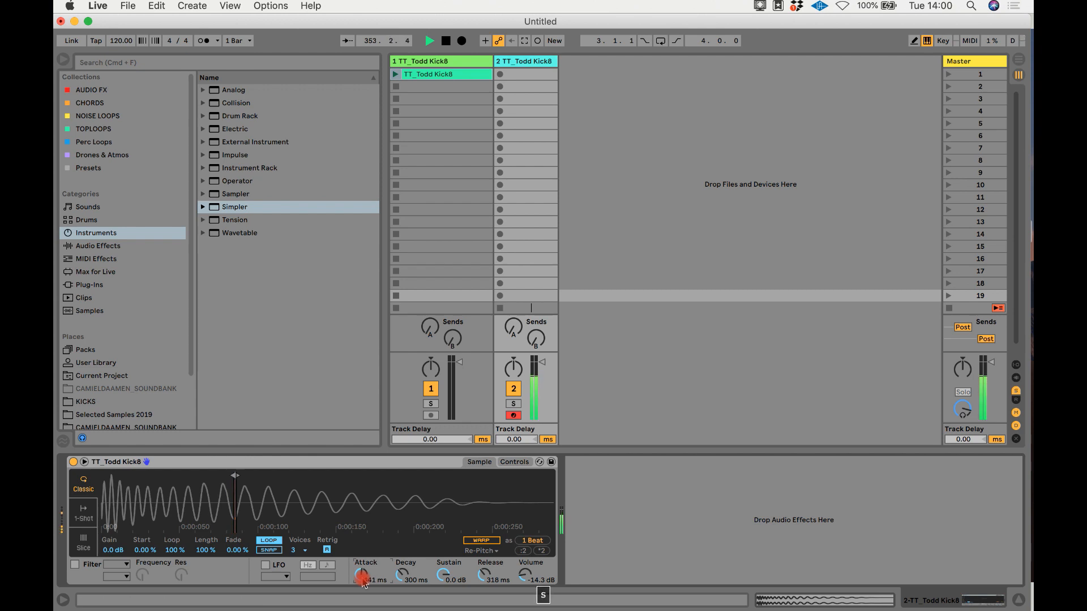
left_click_drag(363, 583, 375, 576)
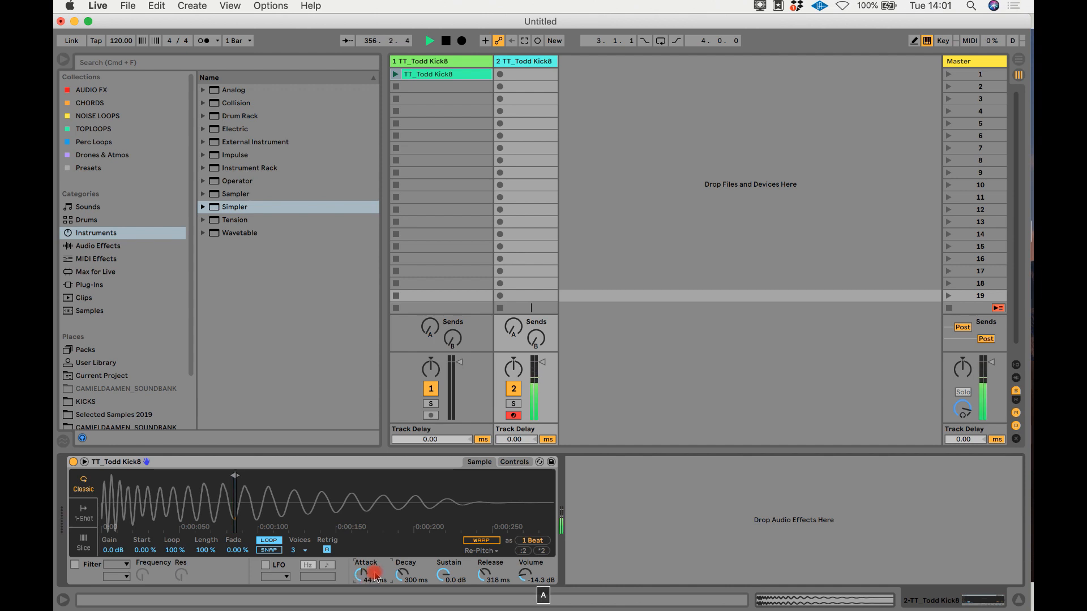
Add a Chorus audio effect after Simpler, followed by a Reverb
left_click(113, 246)
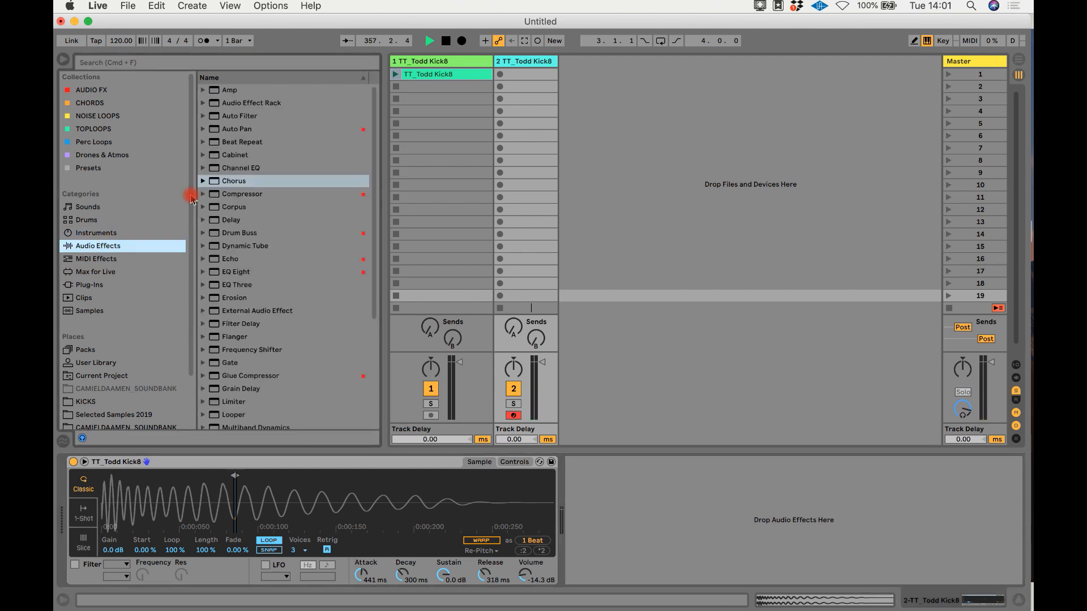
double_click(234, 182)
scroll(249, 348, "down", 4)
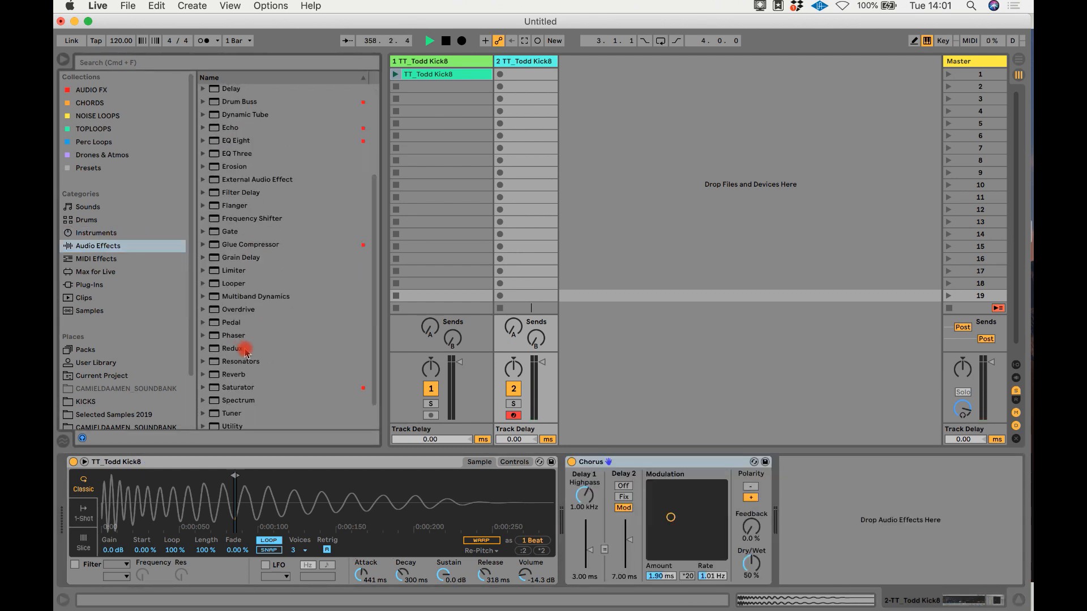
left_click(242, 361)
double_click(237, 374)
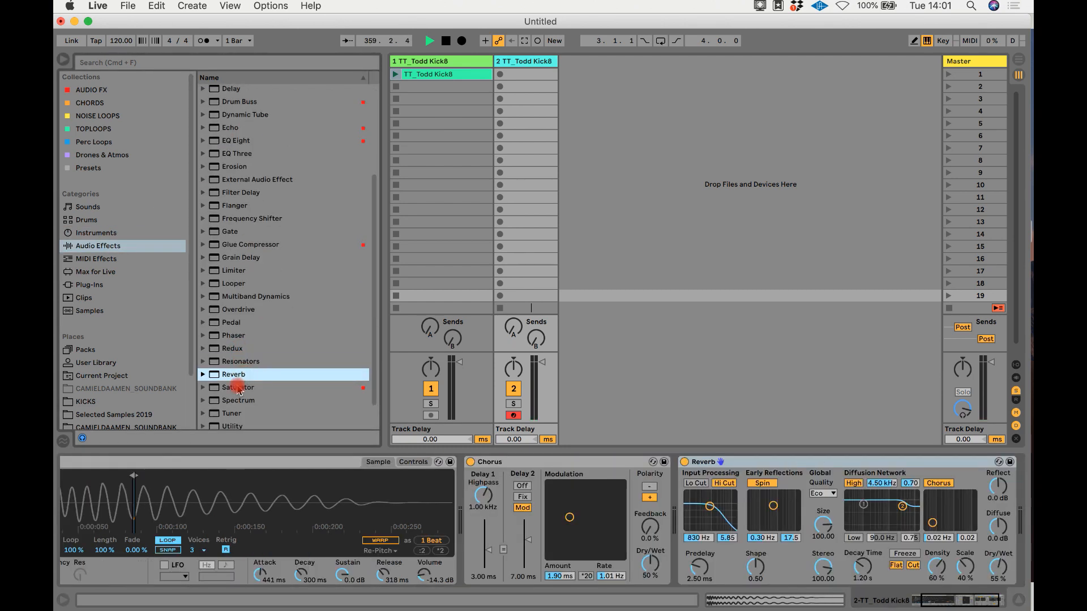
Add a Saturator after the Reverb with 5.71 dB drive, Soft Clip on, and Dry/Wet at 40.5 %
double_click(237, 387)
left_click_drag(878, 497, 883, 491)
left_click(991, 499)
left_click(1000, 563)
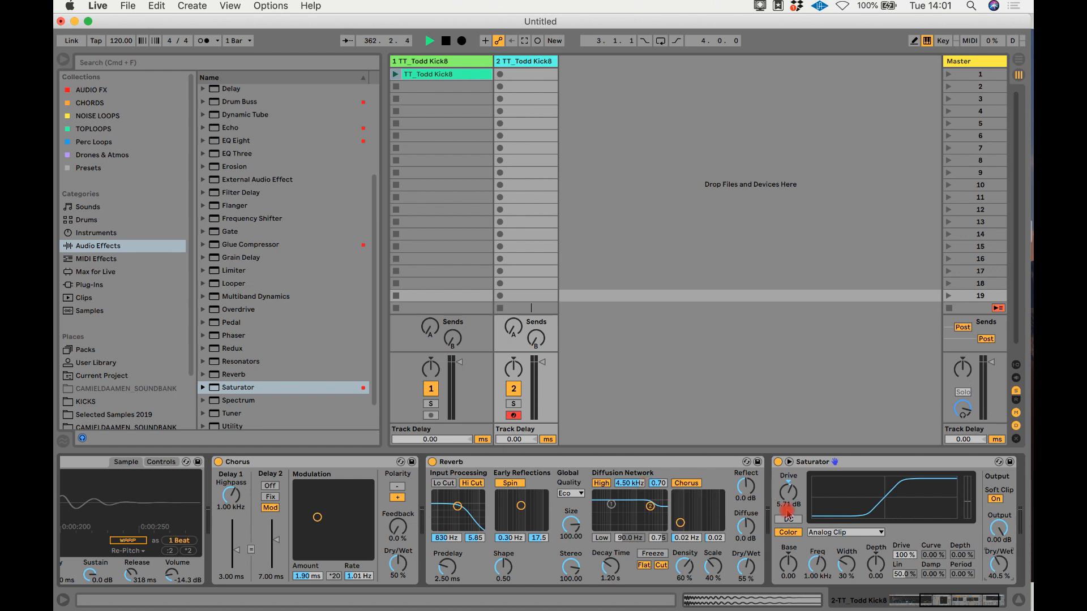
left_click(883, 493)
Add a second Chorus after the Saturator, followed by a Delay with its filter at 1.44 kHz and width 4.30
scroll(266, 198, "up", 5)
left_click_drag(245, 153, 546, 375)
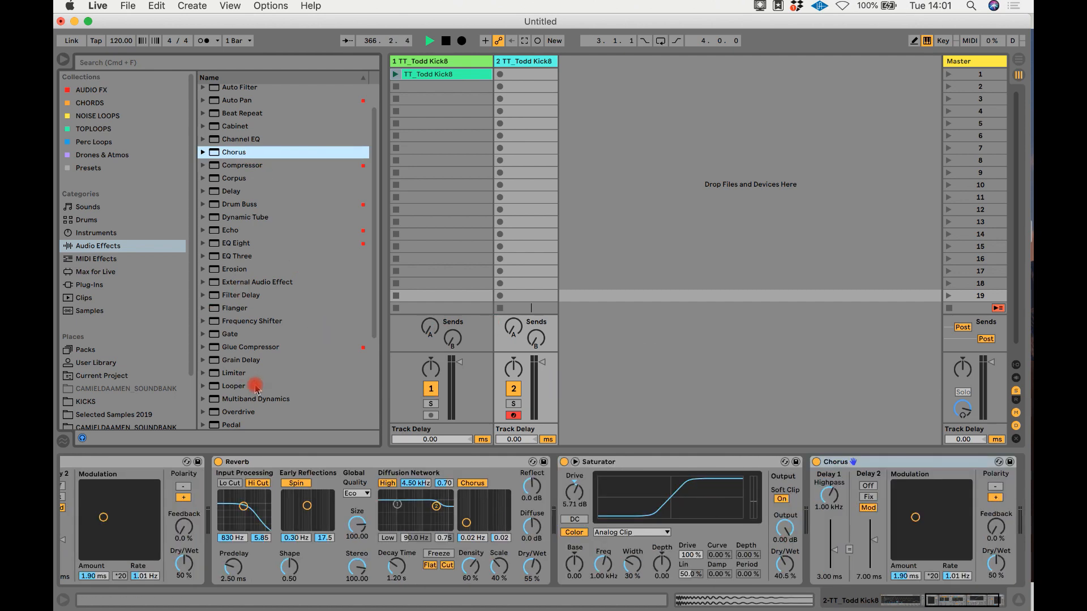
scroll(256, 390, "down", 2)
scroll(255, 174, "up", 2)
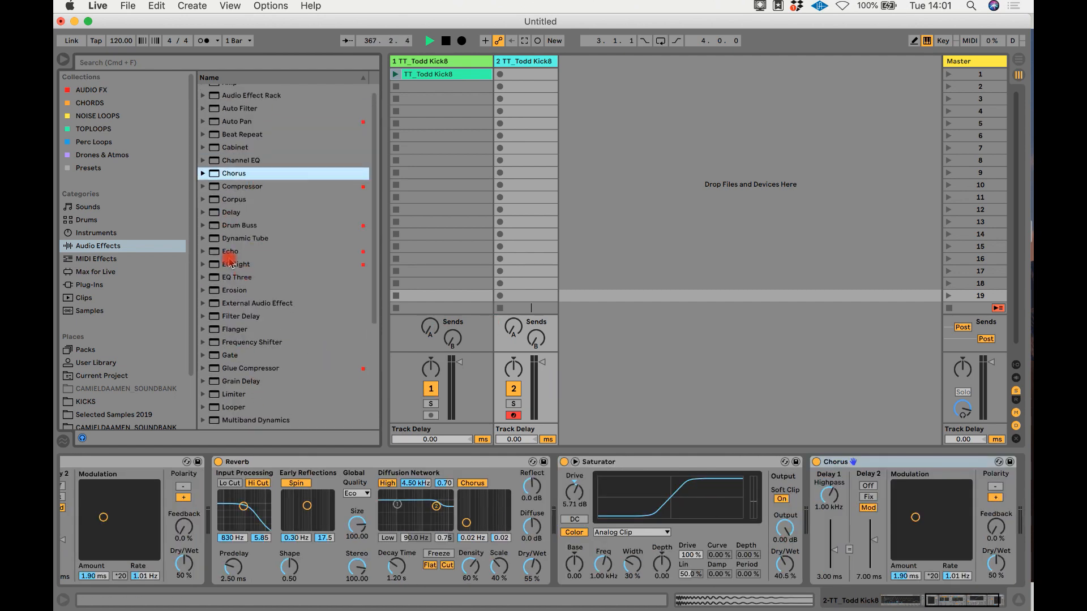
double_click(236, 215)
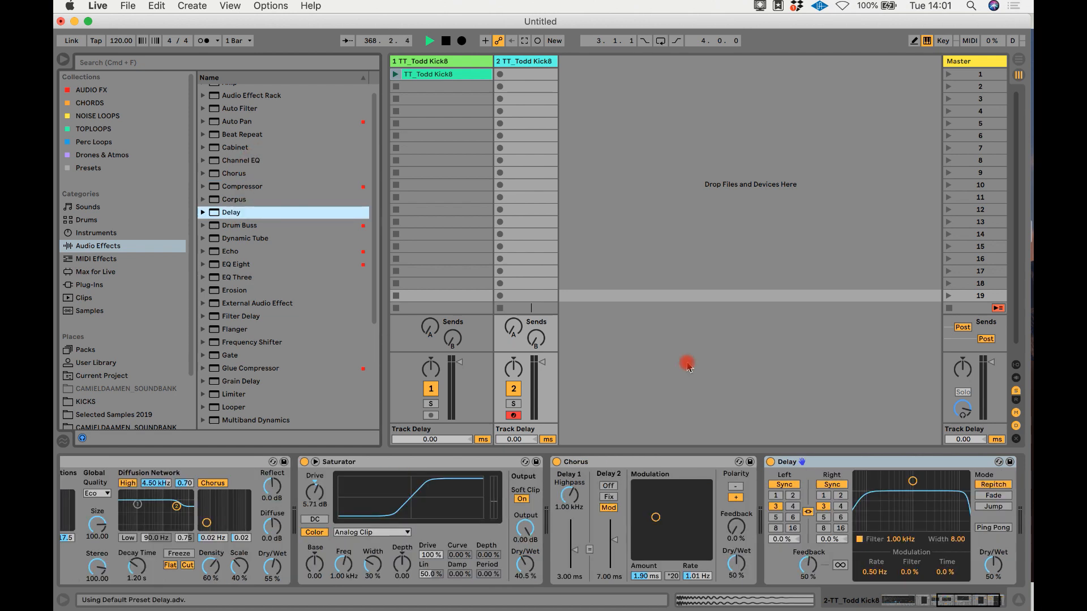
left_click_drag(913, 481, 922, 510)
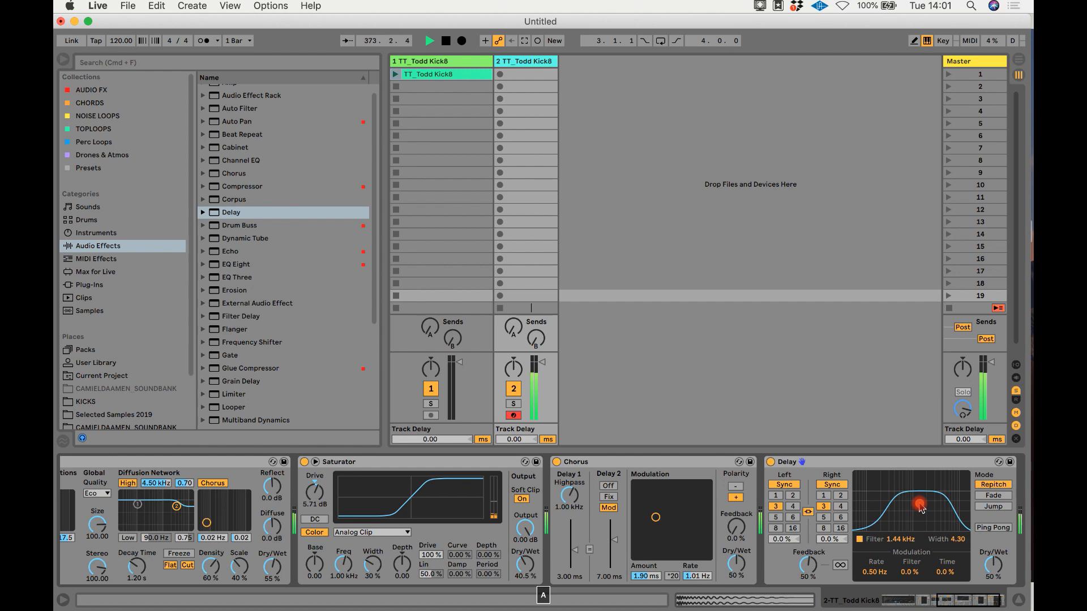
Fine-tune the start and end of Simpler's short loop region around 0:00:085 in the zoomed waveform while playing notes
left_click(523, 72)
scroll(449, 526, "left", 10)
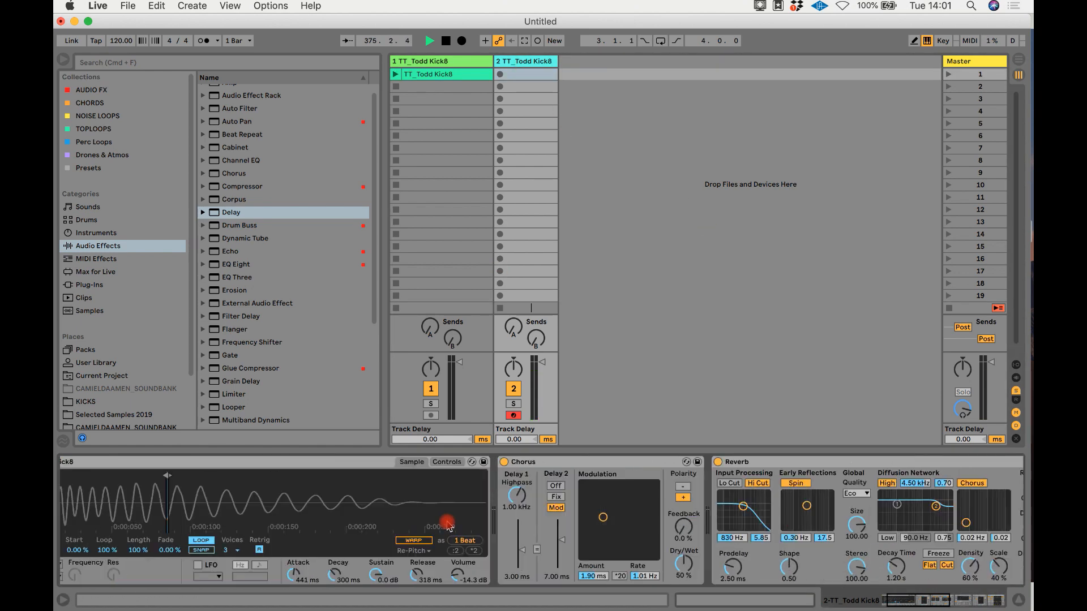
scroll(368, 497, "left", 3)
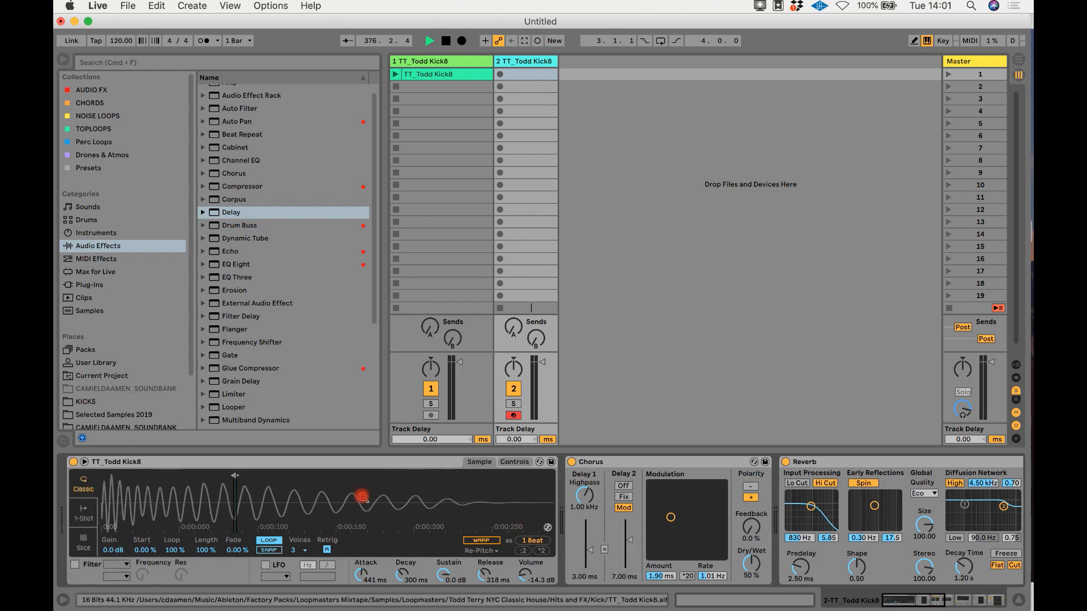
left_click(292, 465)
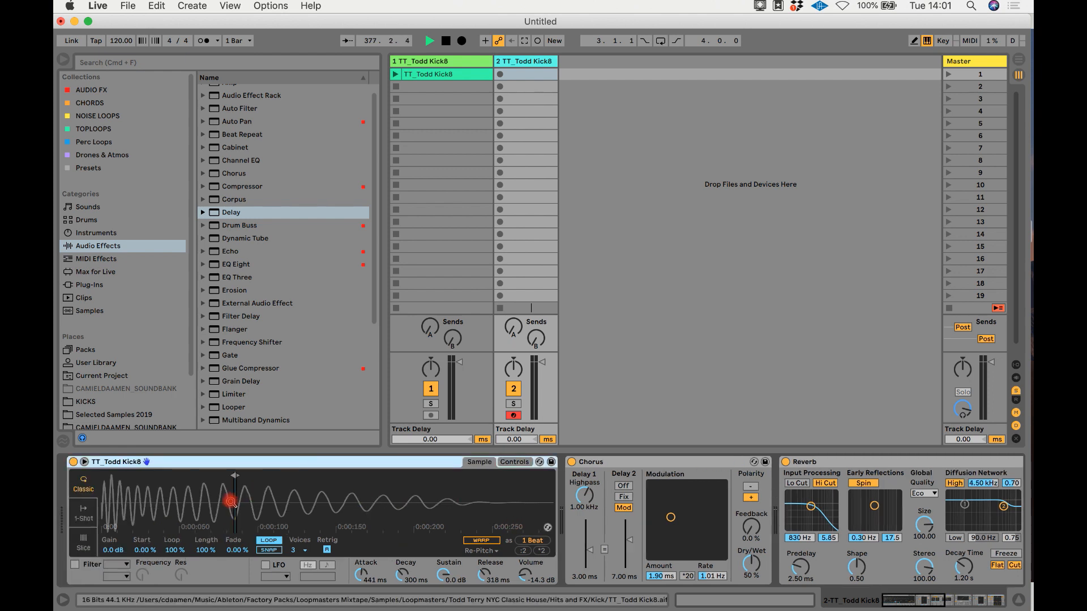
scroll(232, 502, "up", 8)
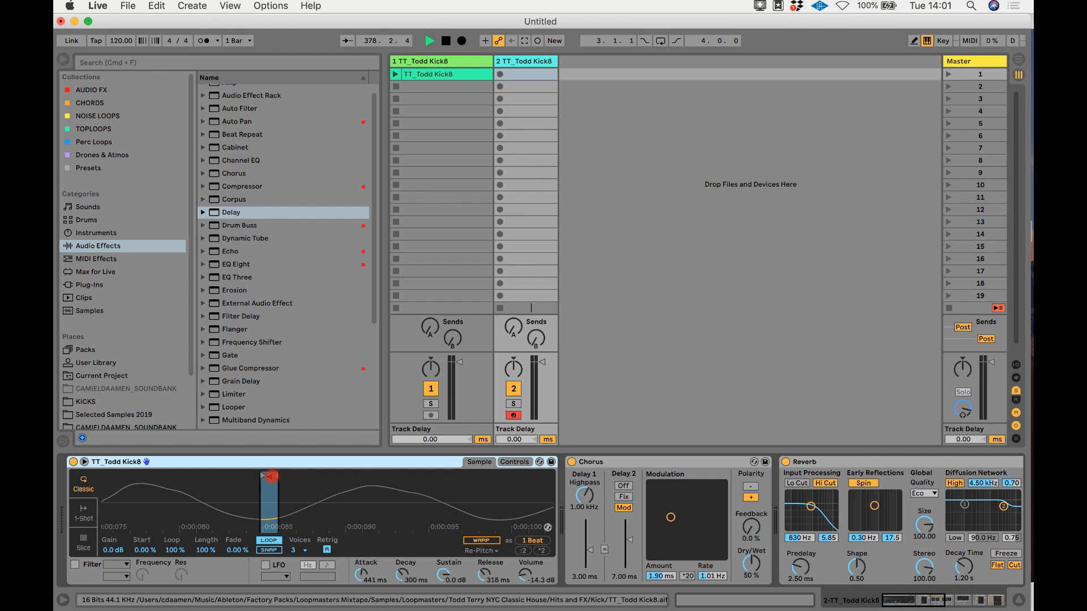
key("a")
mouse_move(277, 477)
left_mouse_down()
mouse_move(329, 481)
mouse_move(278, 473)
left_mouse_up()
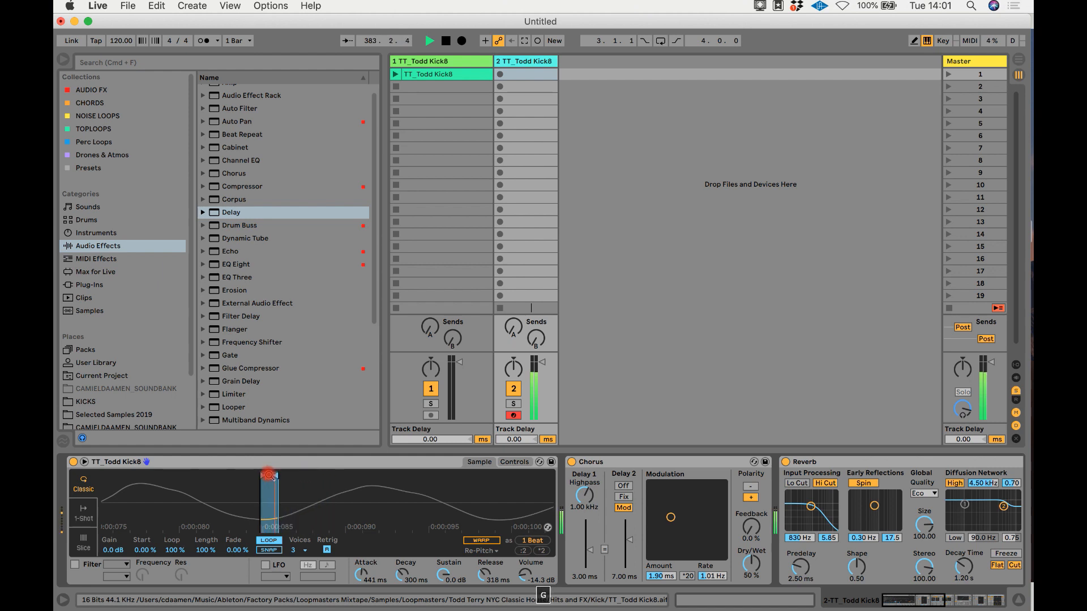
mouse_move(261, 474)
left_mouse_down()
mouse_move(184, 485)
mouse_move(267, 481)
left_mouse_up()
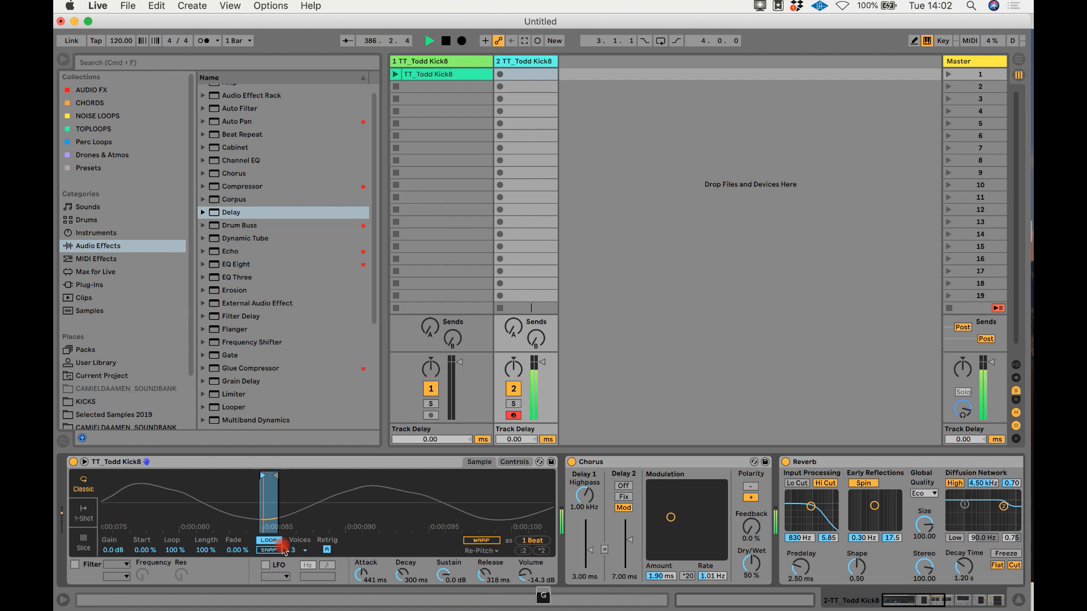
key("g")
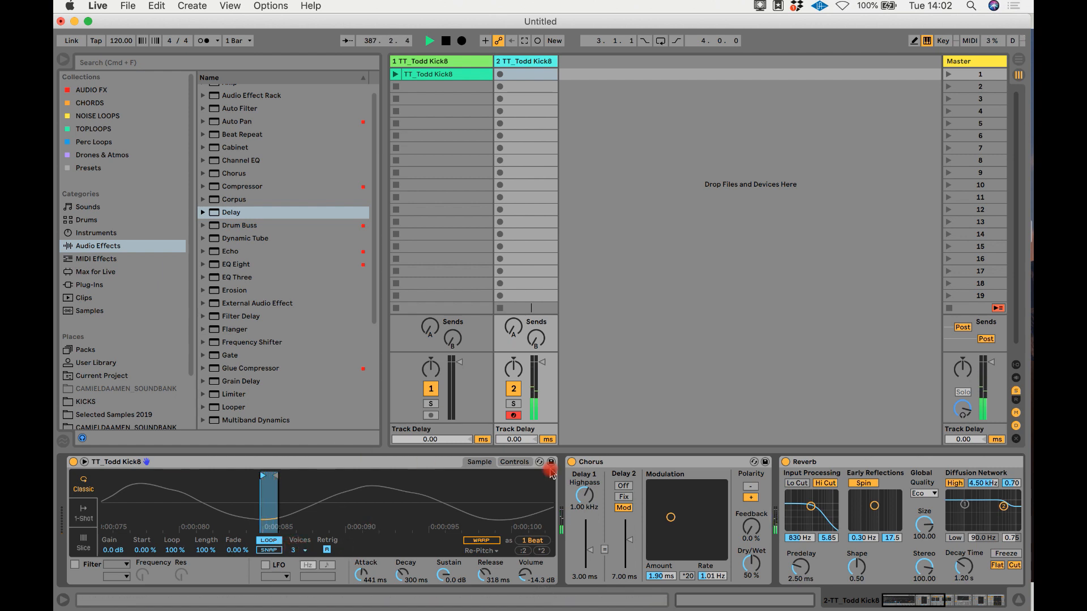
key("e")
Select every device from Simpler through the Delay and group them into an Instrument Rack
left_click(379, 466)
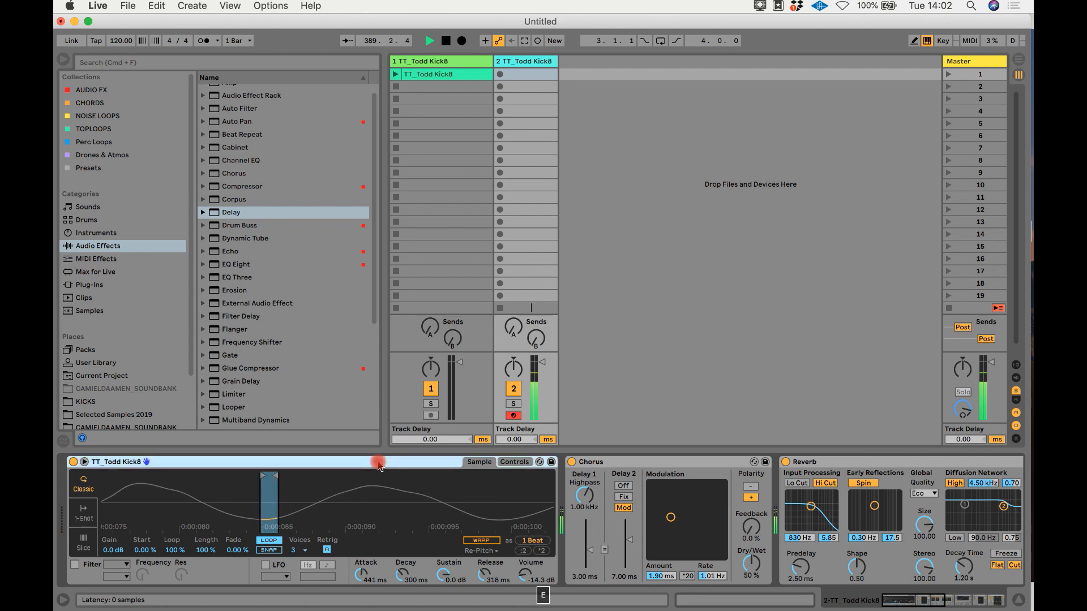
scroll(616, 487, "right", 10)
scroll(615, 487, "right", 2)
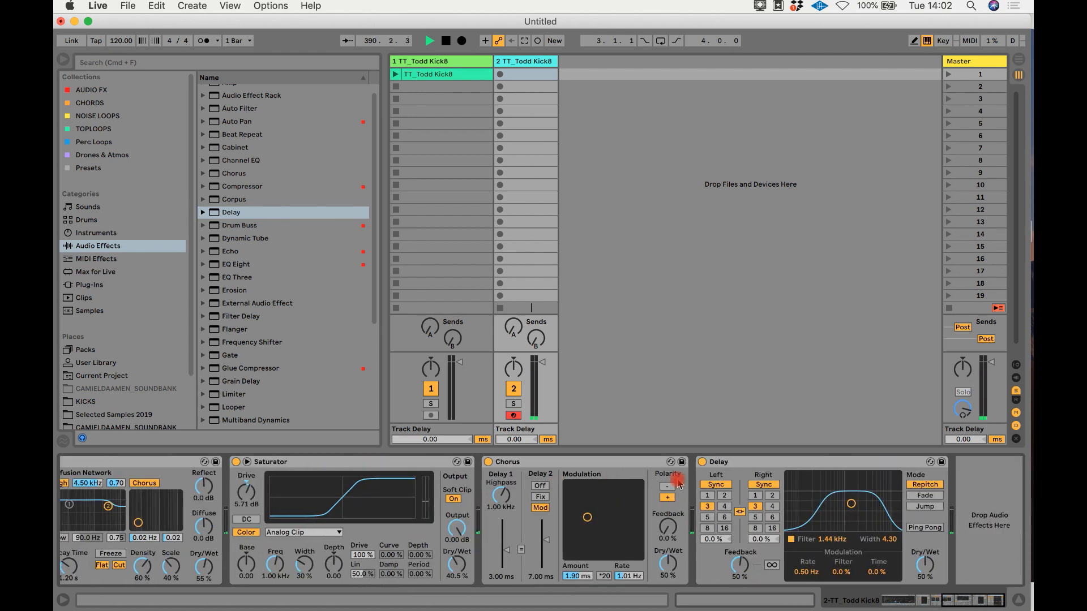
left_click(772, 463, "shift")
scroll(773, 464, "left", 5)
scroll(772, 463, "left", 8)
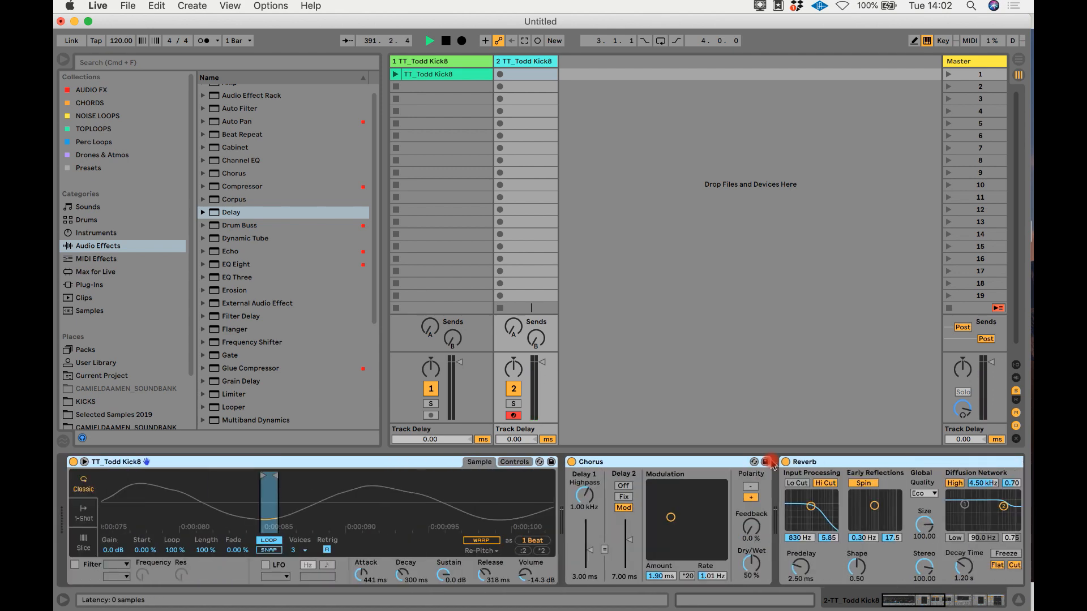
key("super+g")
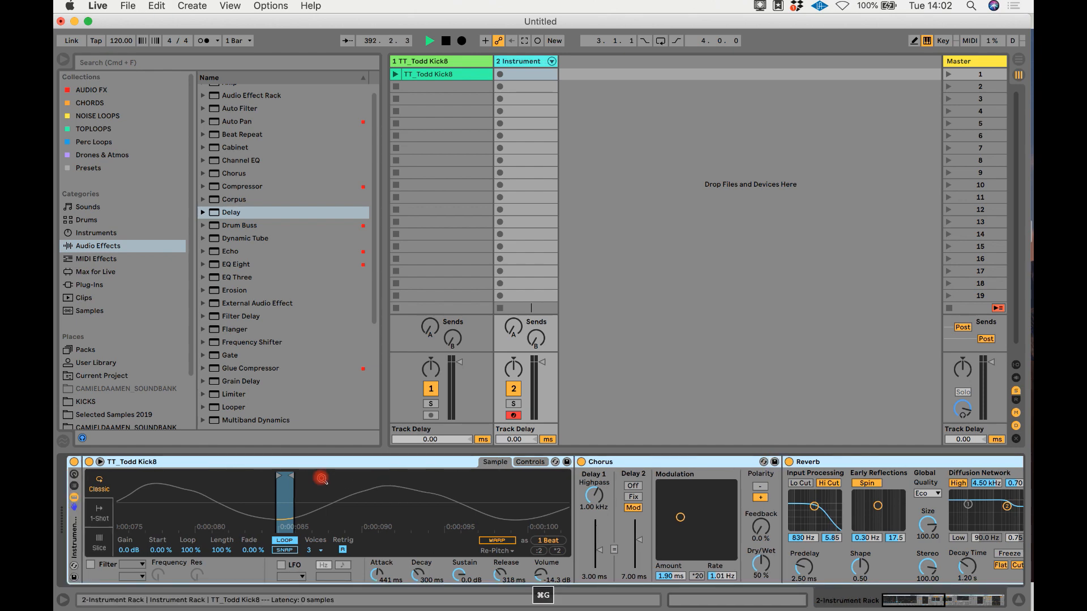
Show the Instrument Rack's macro controls and chain list, and rename the rack MY PAD FROM A KICK
left_click(74, 485)
left_click(74, 474)
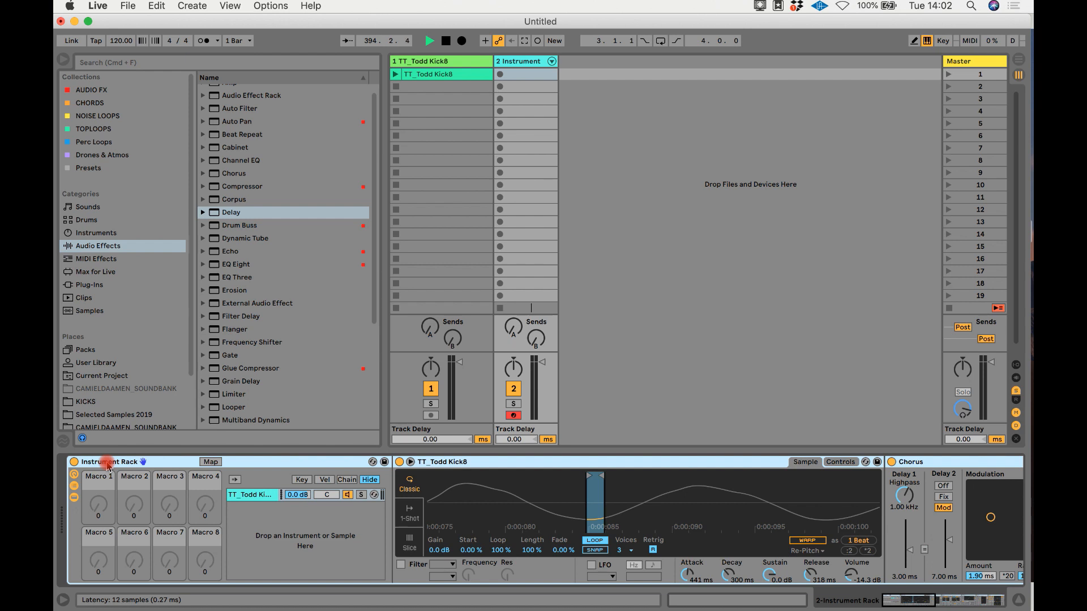
key("super+r")
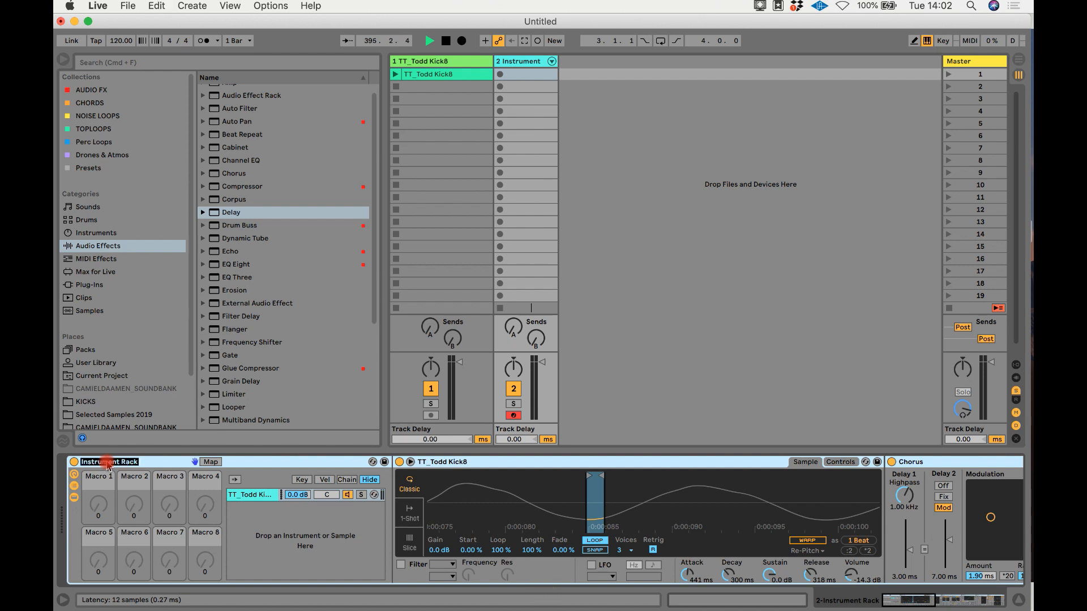
type("MY PAD FROM A KICK")
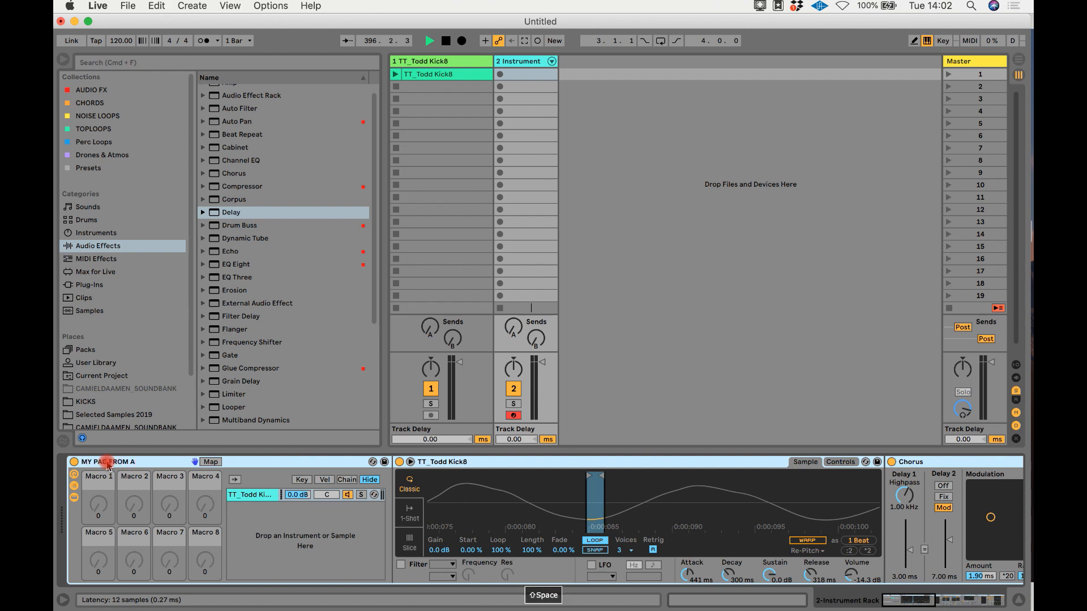
key("Return")
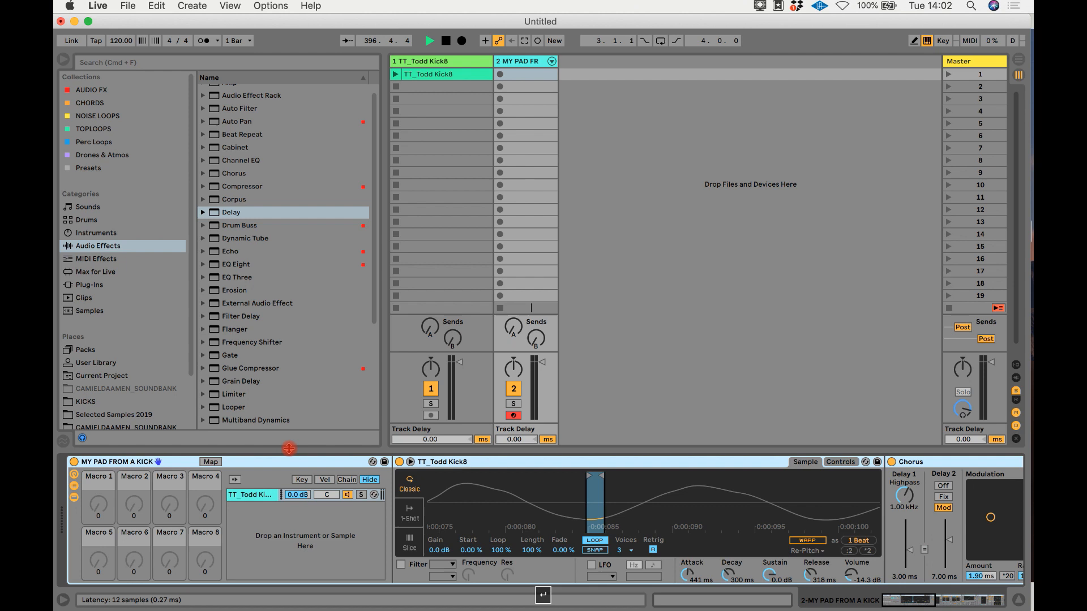
Look over the macro-mappable parameters of every device from Simpler through the Delay in macro map mode, then leave the mode
left_click(384, 463)
left_click(211, 462)
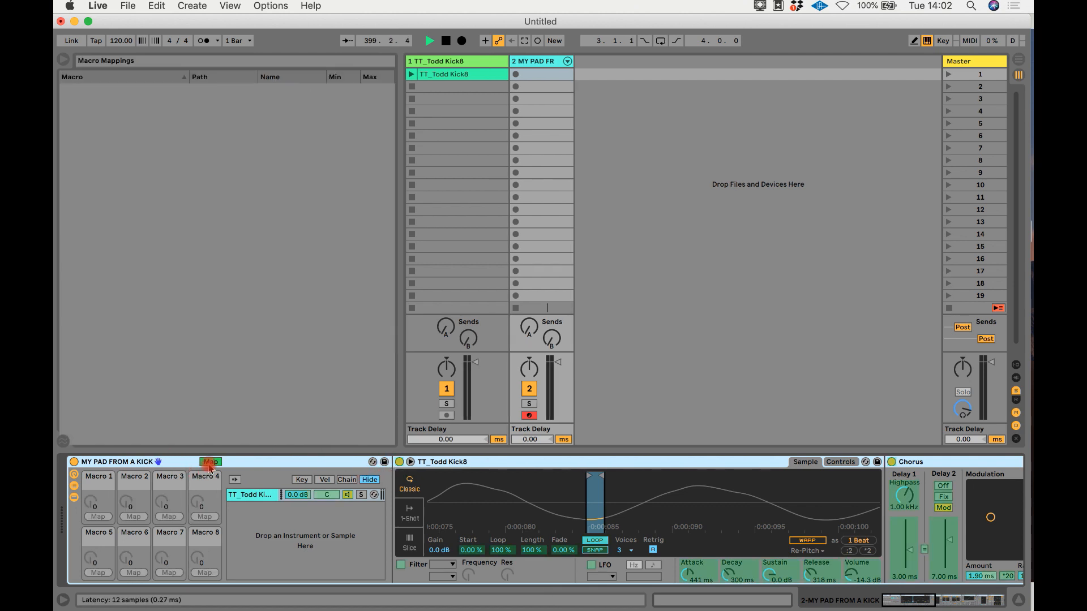
left_click(632, 565)
left_click(689, 576)
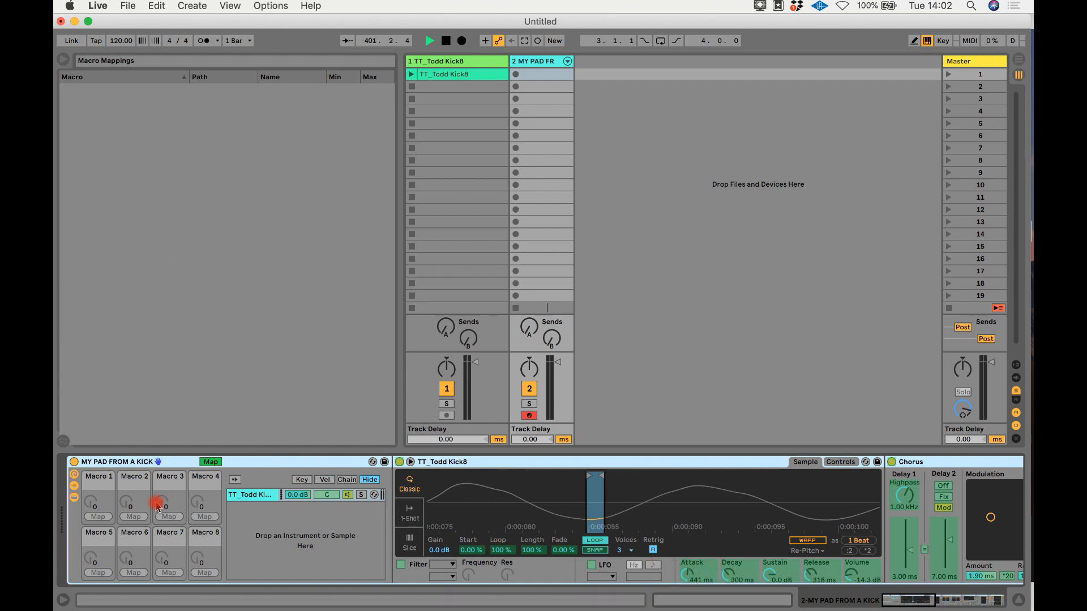
scroll(585, 498, "right", 5)
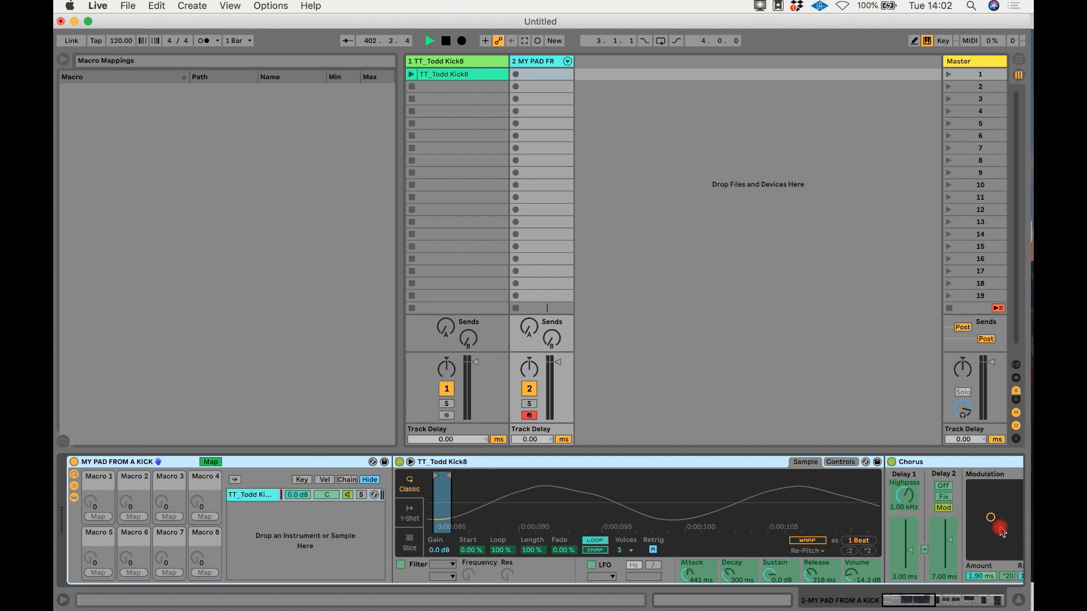
scroll(1001, 529, "right", 6)
scroll(1001, 530, "right", 6)
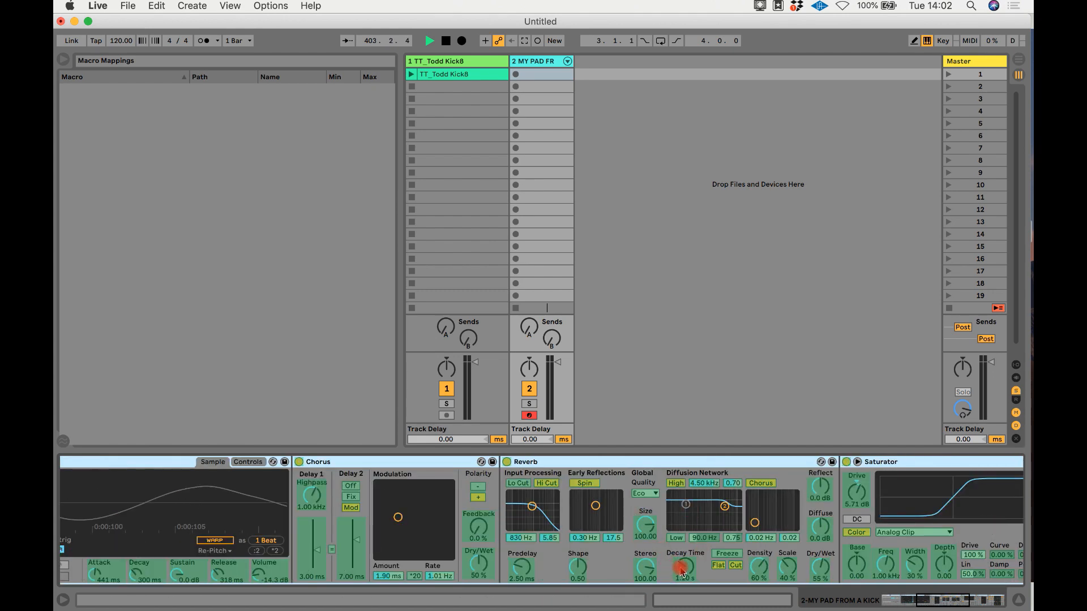
scroll(856, 544, "right", 8)
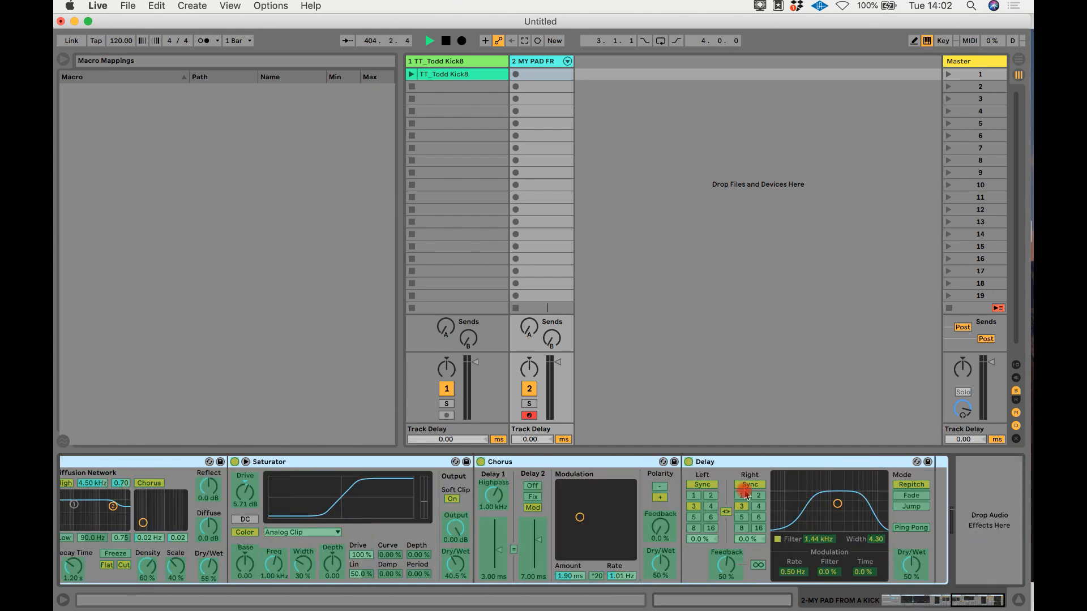
scroll(736, 569, "left", 20)
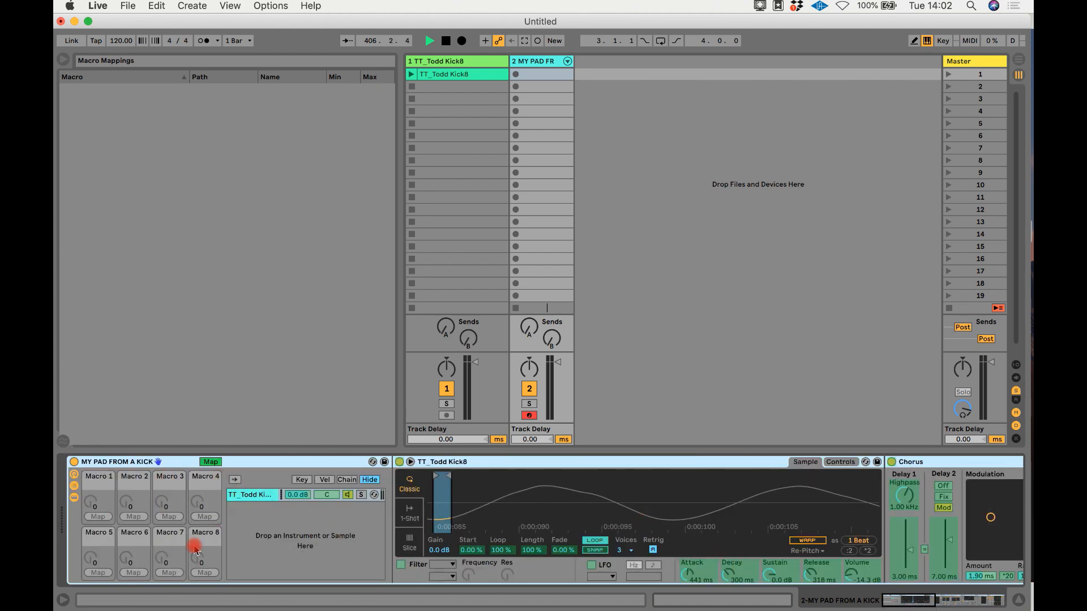
left_click(211, 462)
Duplicate the rack's TT_Todd Kick8 chain and pan the two chains 50L and 50R
key("super+d")
left_click(321, 494)
mouse_move(321, 493)
left_mouse_down()
mouse_move(322, 510)
mouse_move(324, 494)
left_mouse_up()
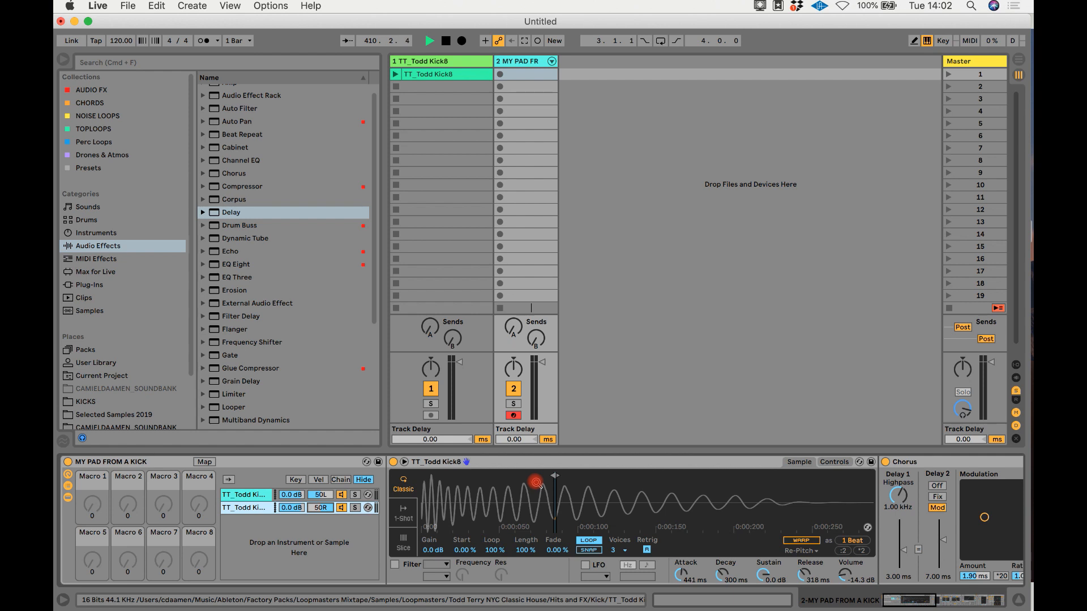
Lower the pad track's volume to -5.6 dB while playing notes
key("e")
left_click_drag(541, 363, 542, 371)
key("g")
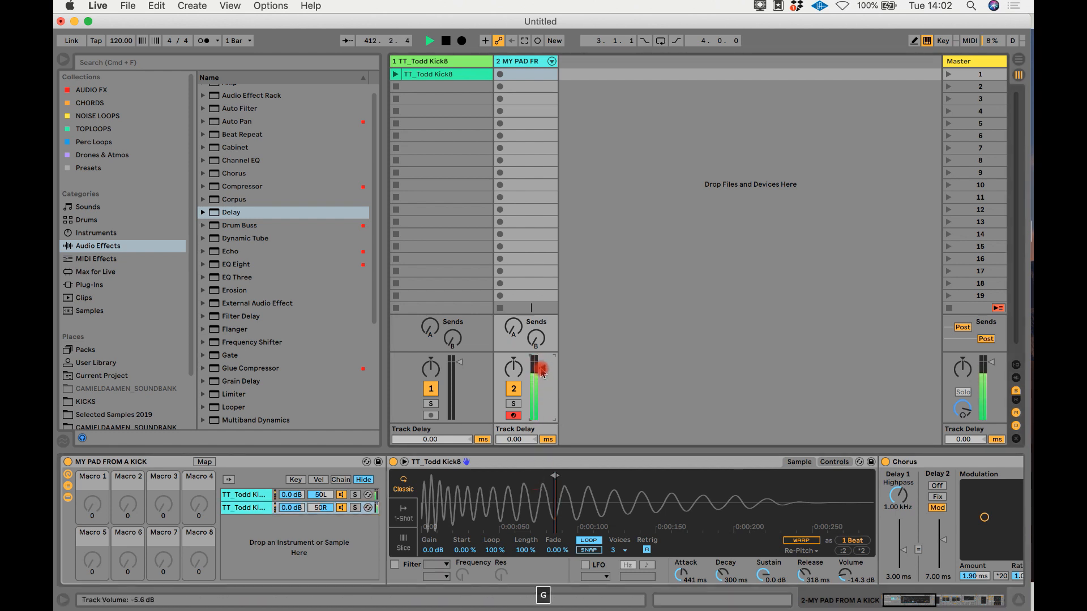
Duplicate a rack chain to get a third layer and reset the middle chain's pan to centre
left_click(264, 493)
key("super+d")
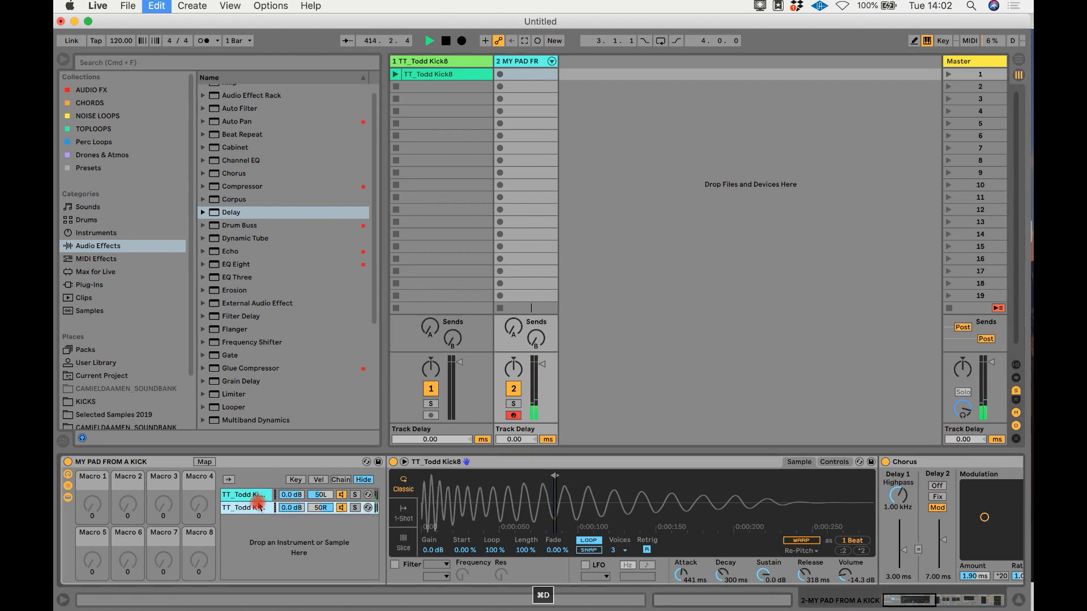
double_click(317, 508)
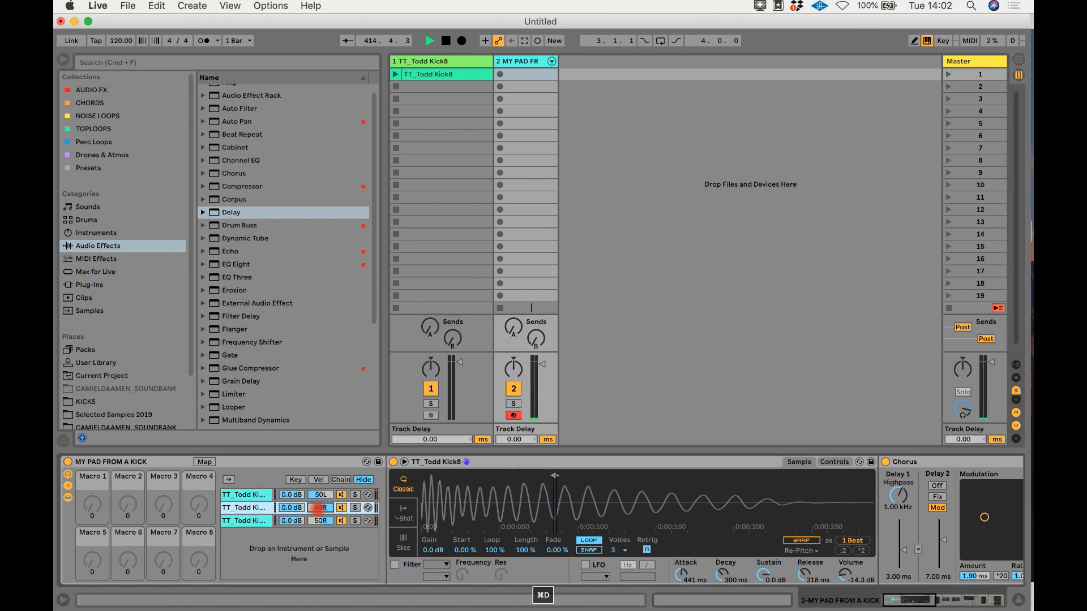
Show the Simpler controls of the chain panned 50R and set its Detune to +13 ct
left_click(244, 520)
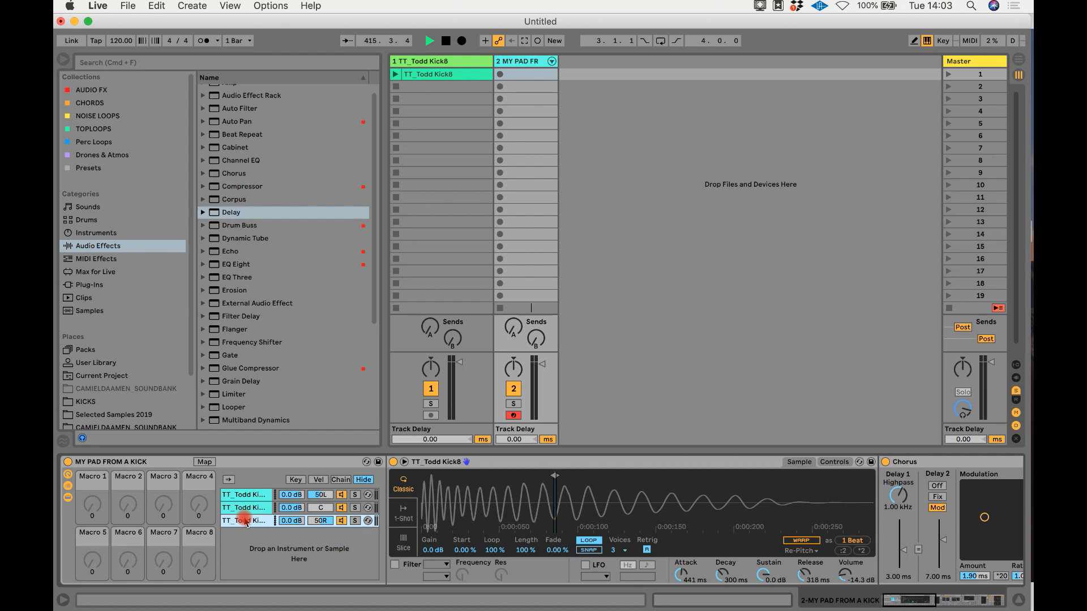
left_click(831, 463)
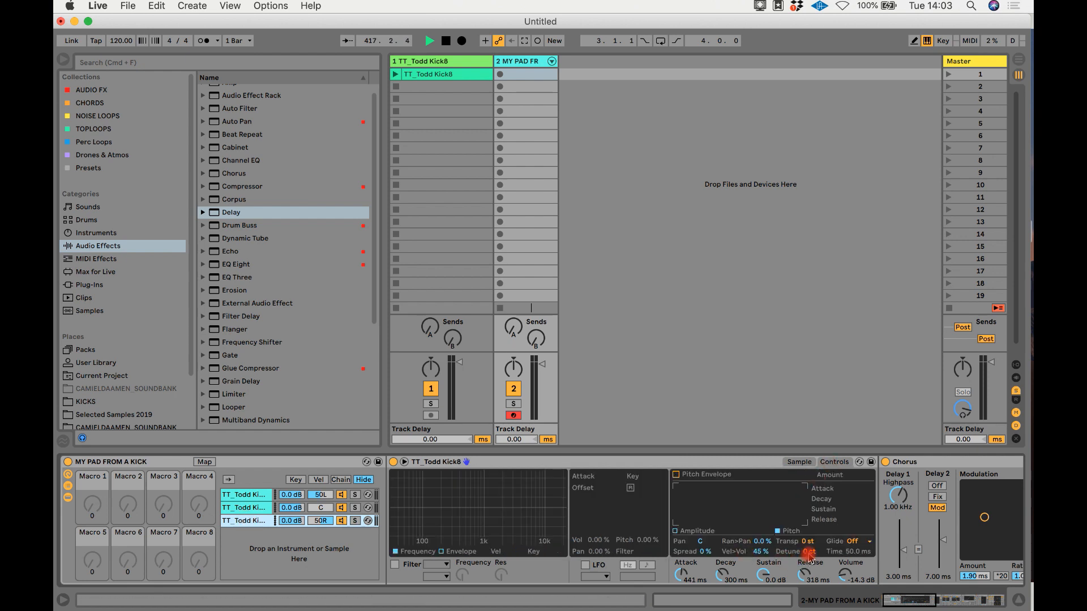
left_click_drag(808, 552, 809, 545)
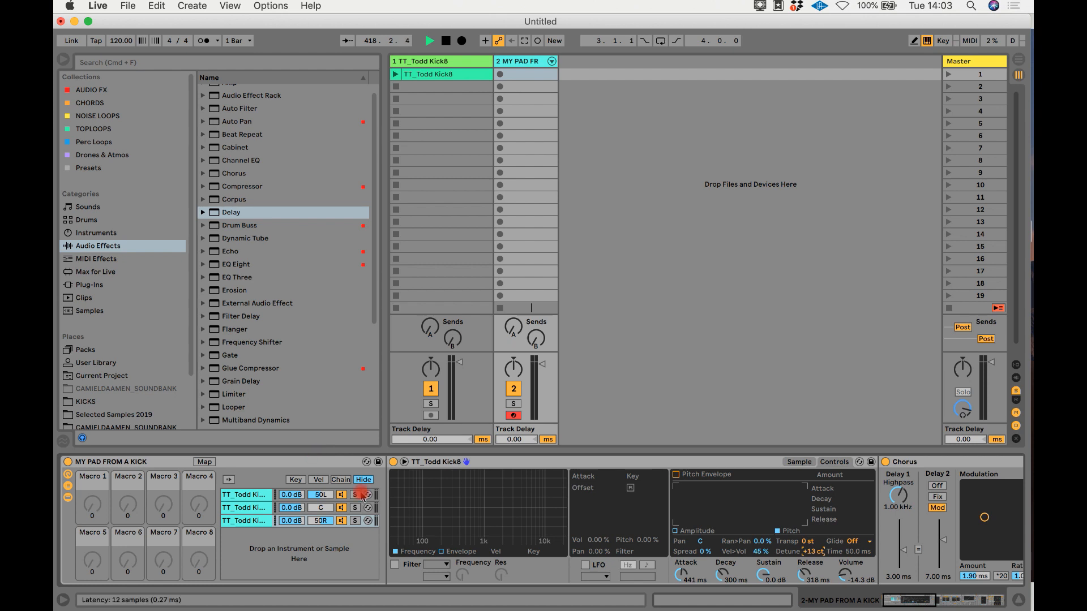
In the 50L chain's Simpler, try transpositions while playing notes, return Transpose to 0 st, and set Detune to -11 ct
left_click(271, 495)
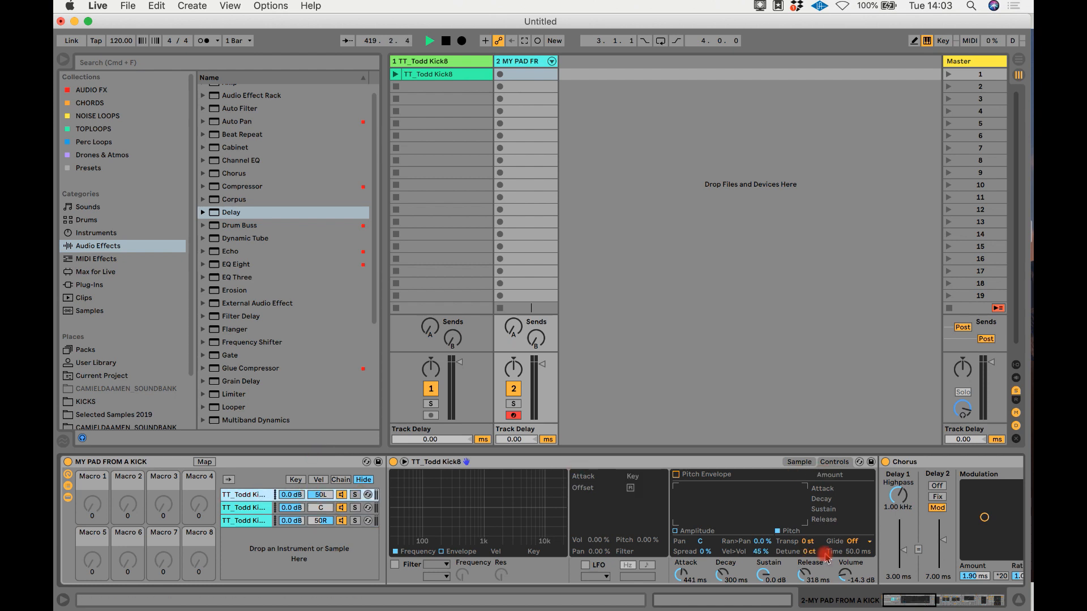
left_click(809, 542)
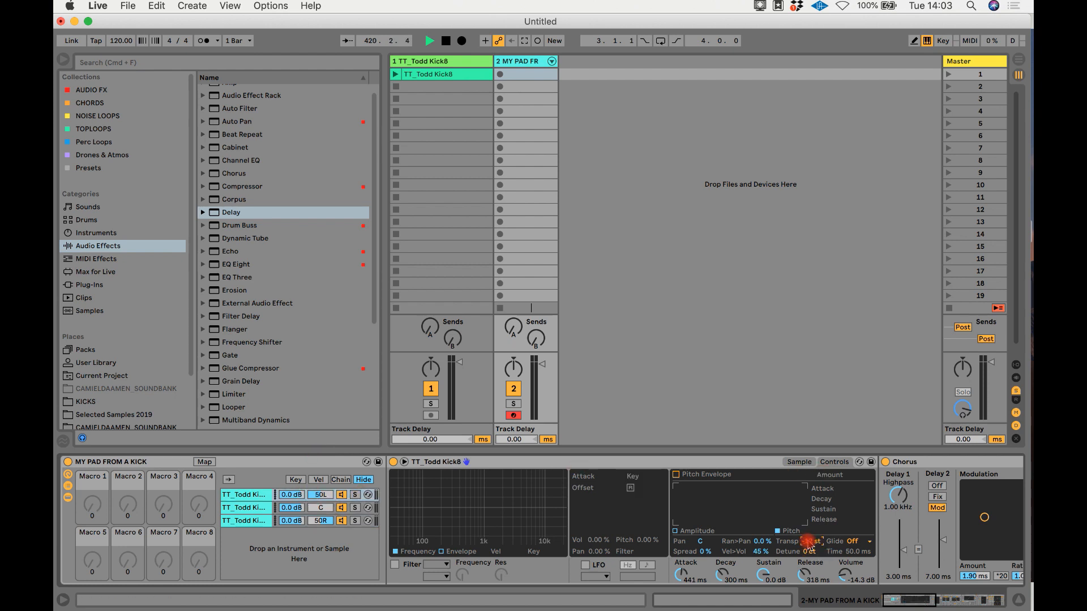
key("e")
key("e")
key("e")
left_click_drag(807, 541, 806, 532)
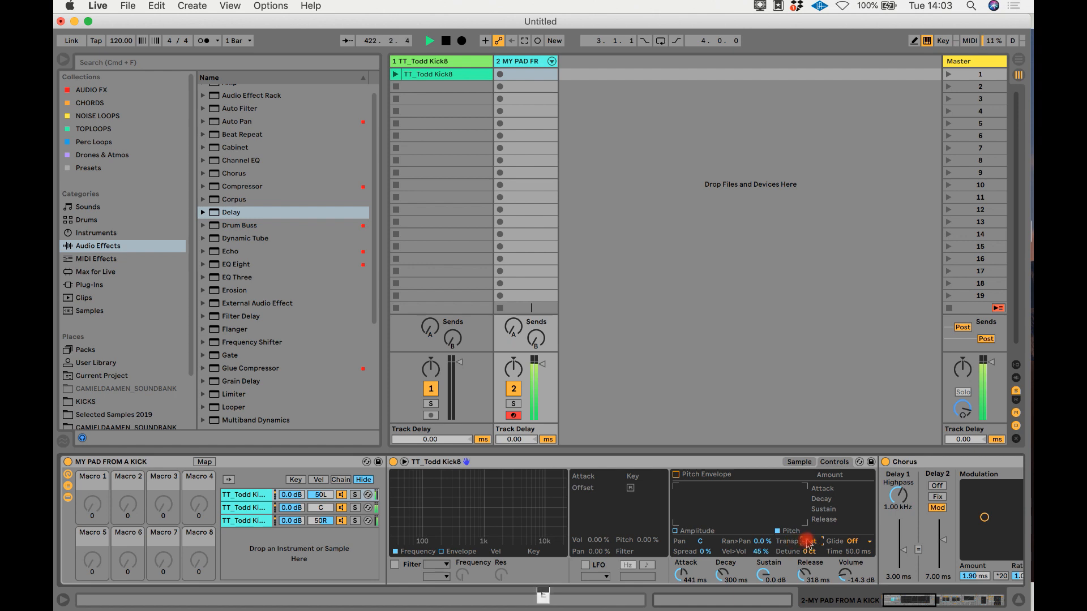
left_click_drag(818, 542, 807, 550)
key("a")
double_click(818, 542)
Play notes in different octaves to audition the layered, detuned pad
key("g")
key("x")
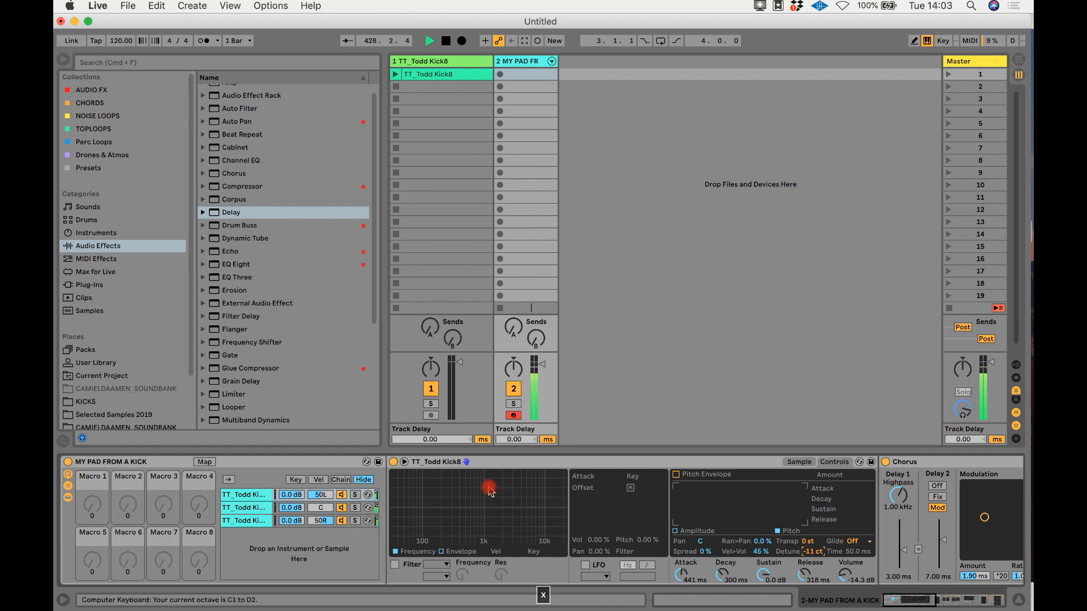
key("g")
key("z")
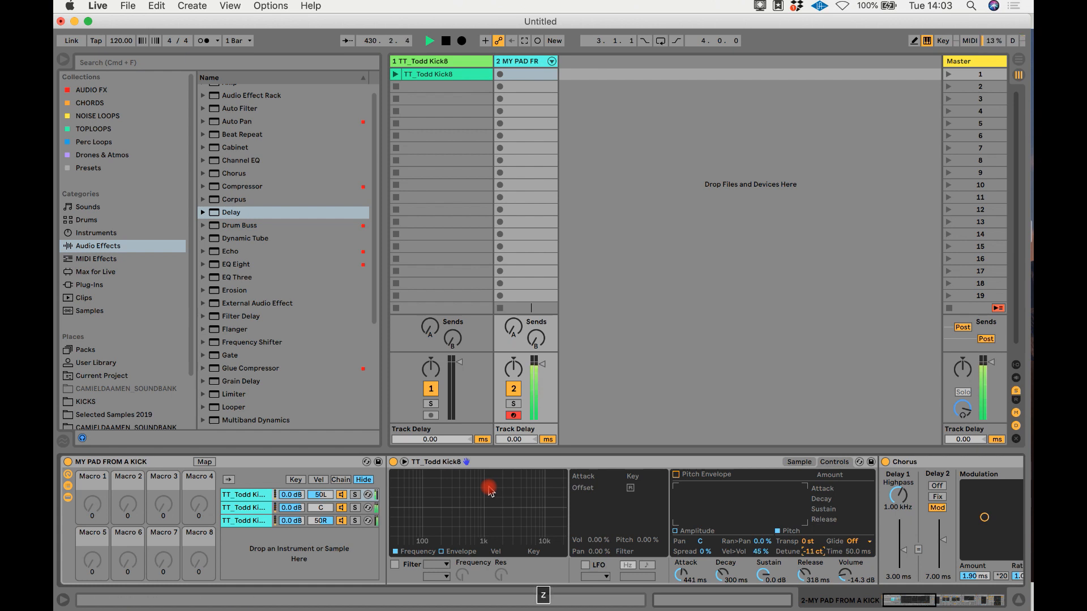
key("e")
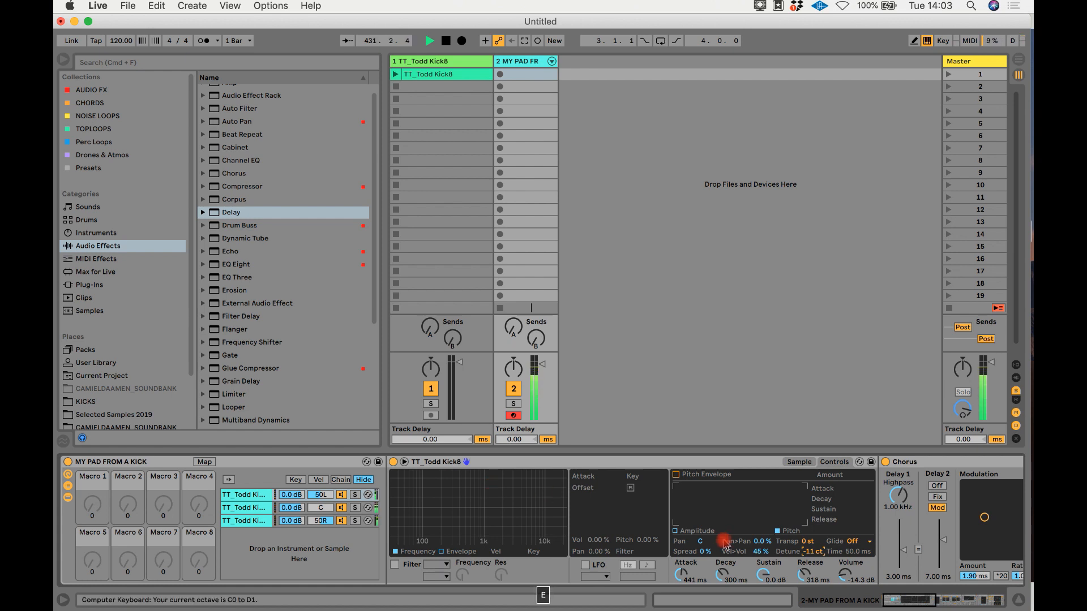